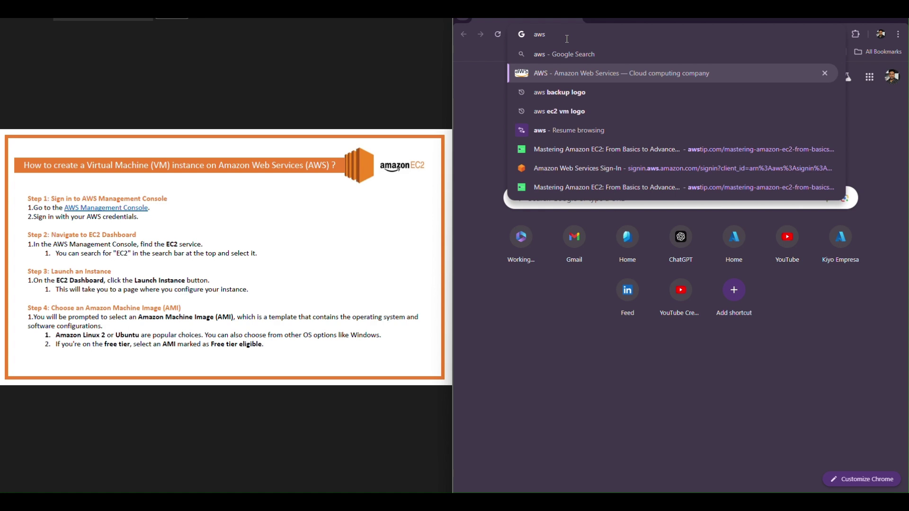
# Search Google for aws and briefly open the sponsored Amazon Web Services result
pyautogui.press('Return')
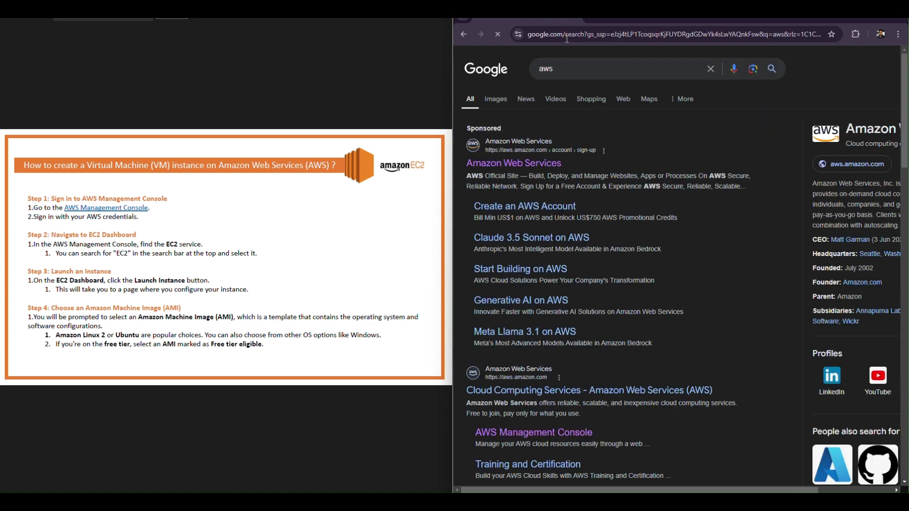
pyautogui.click(529, 168)
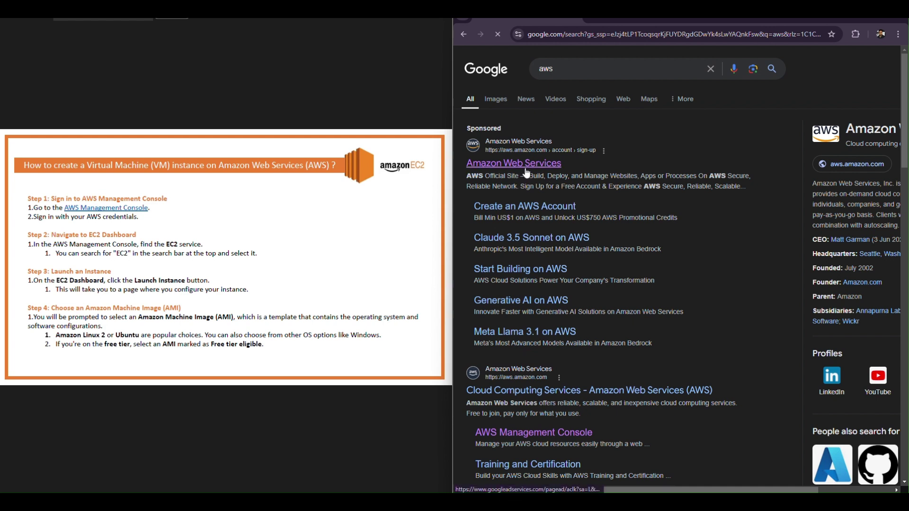
pyautogui.rightClick(553, 170)
pyautogui.press('Escape')
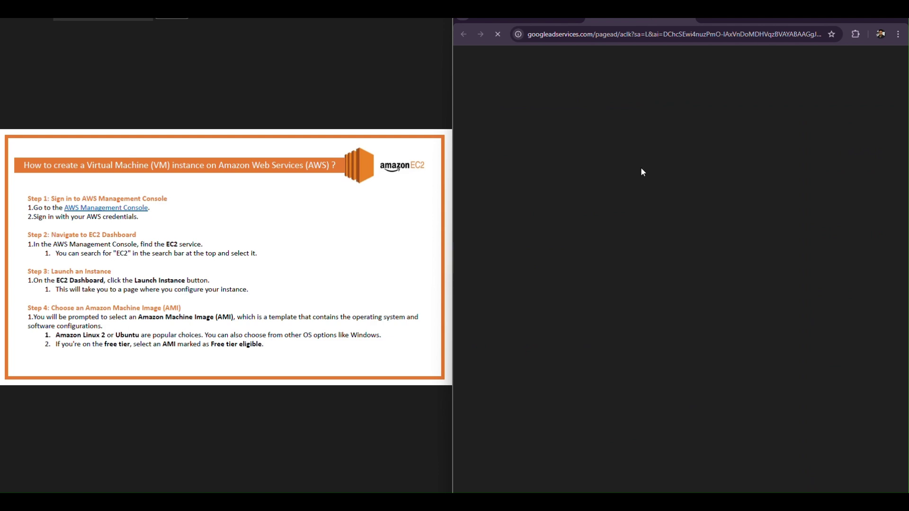
pyautogui.click(543, 19)
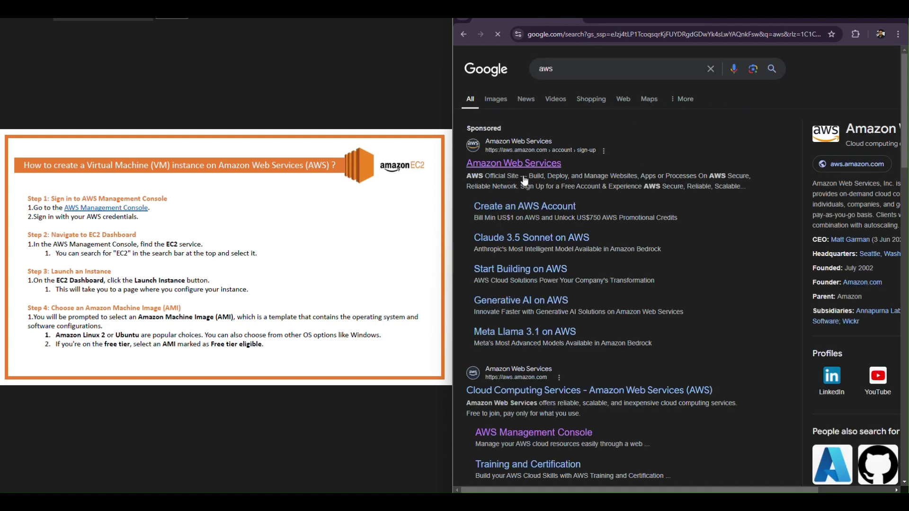
# Open the AWS Management Console search result in a new tab and switch to it
pyautogui.rightClick(550, 436)
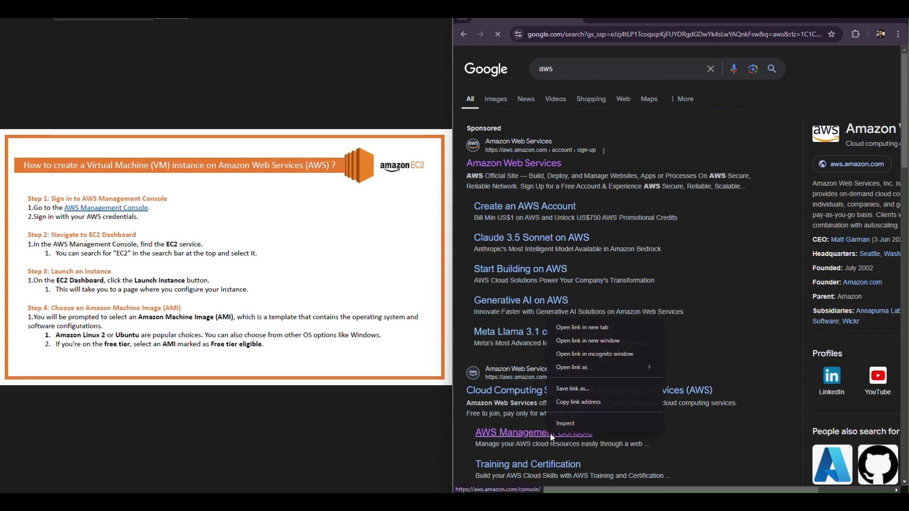
pyautogui.click(594, 327)
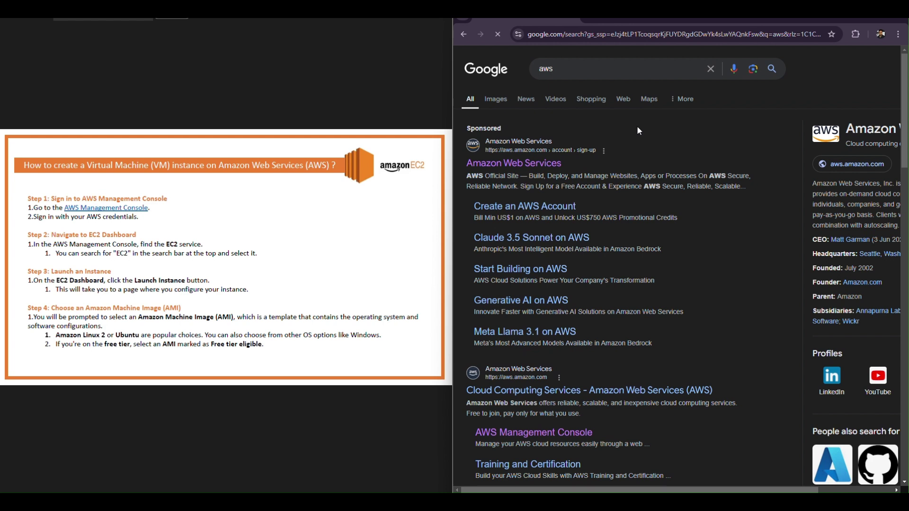
pyautogui.click(643, 19)
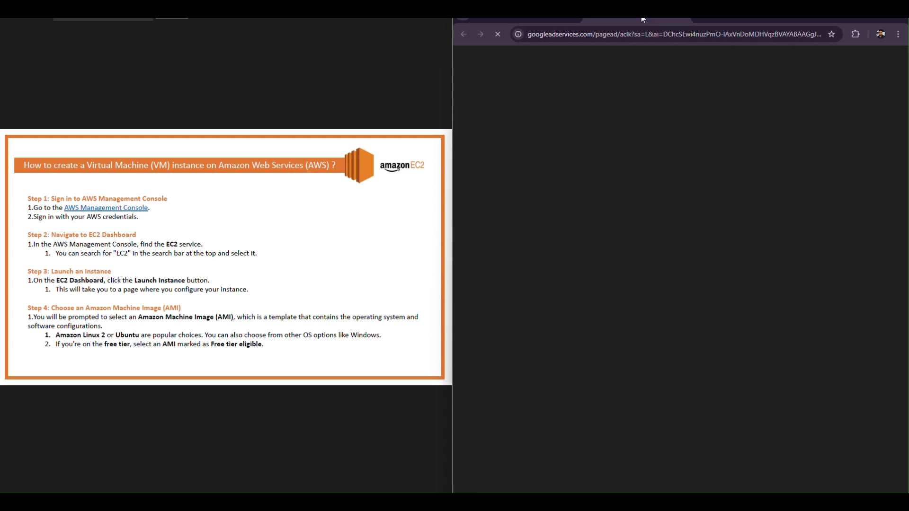
pyautogui.click(745, 20)
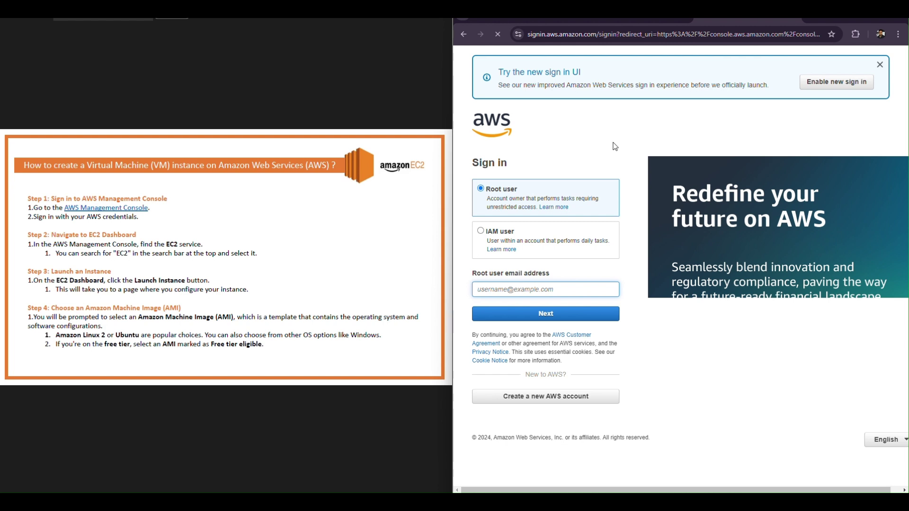
# Dismiss the new sign-in notice, fill in the saved root user e-mail, and continue
pyautogui.click(879, 66)
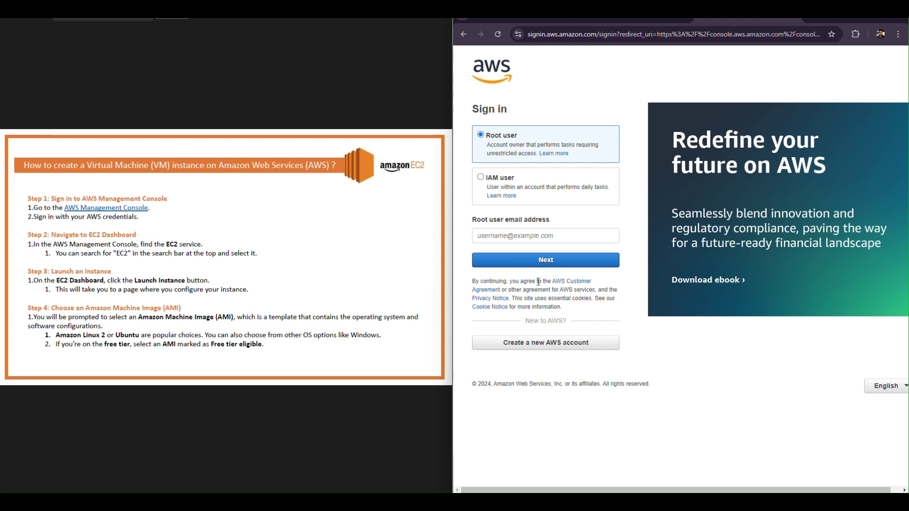
pyautogui.click(547, 241)
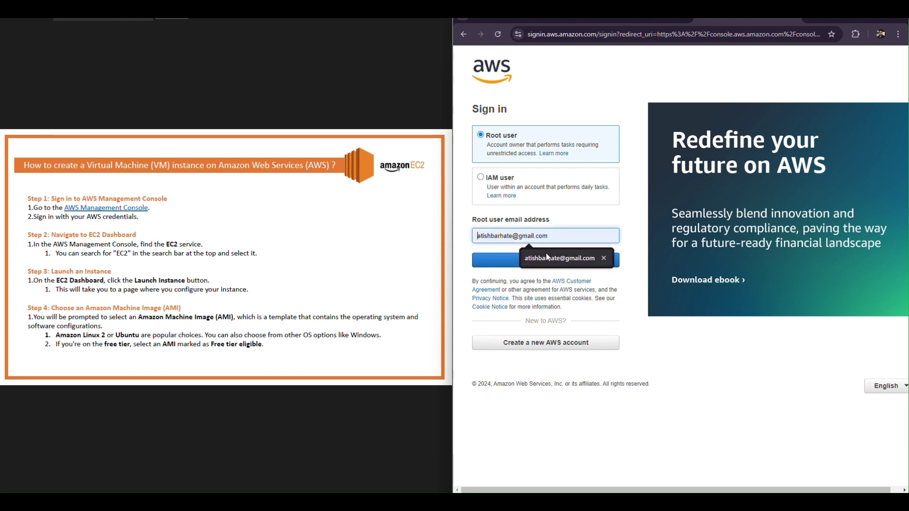
pyautogui.click(547, 257)
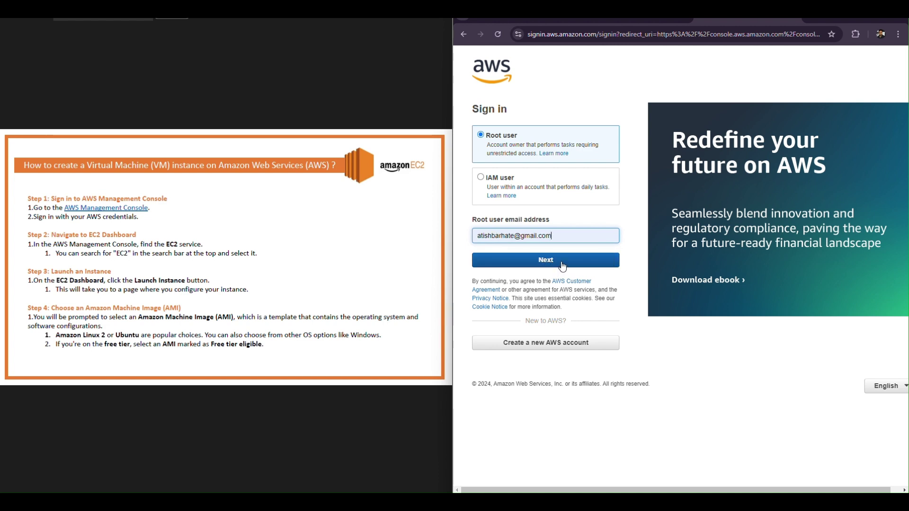
pyautogui.click(562, 266)
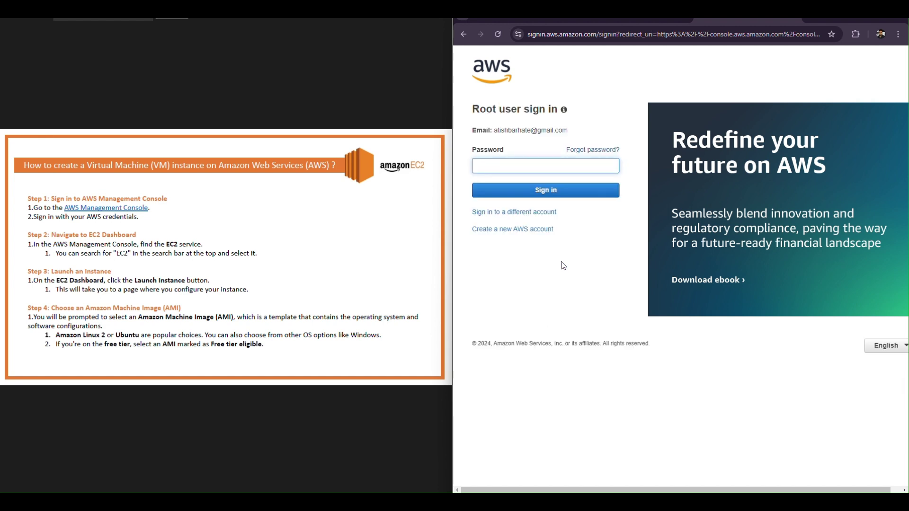
# Enter the account password and the authenticator app's MFA code to finish root sign-in
pyautogui.click(575, 167)
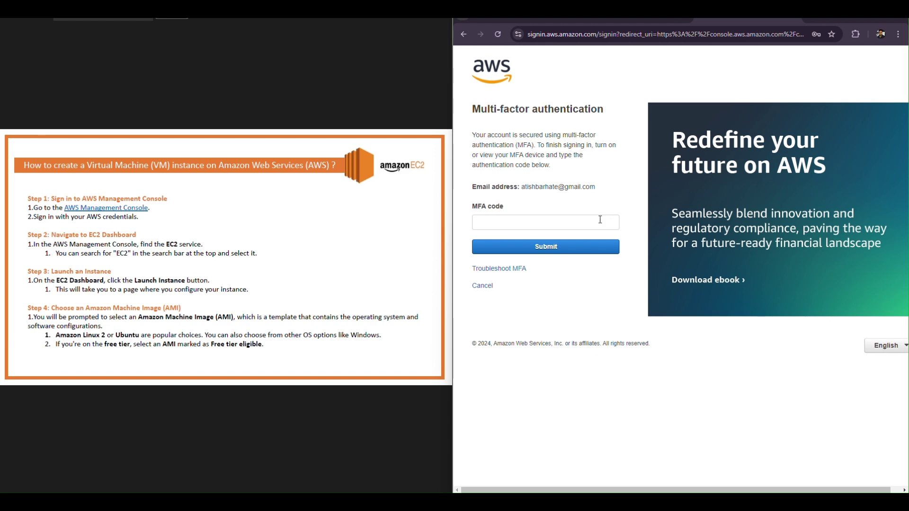
pyautogui.click(598, 222)
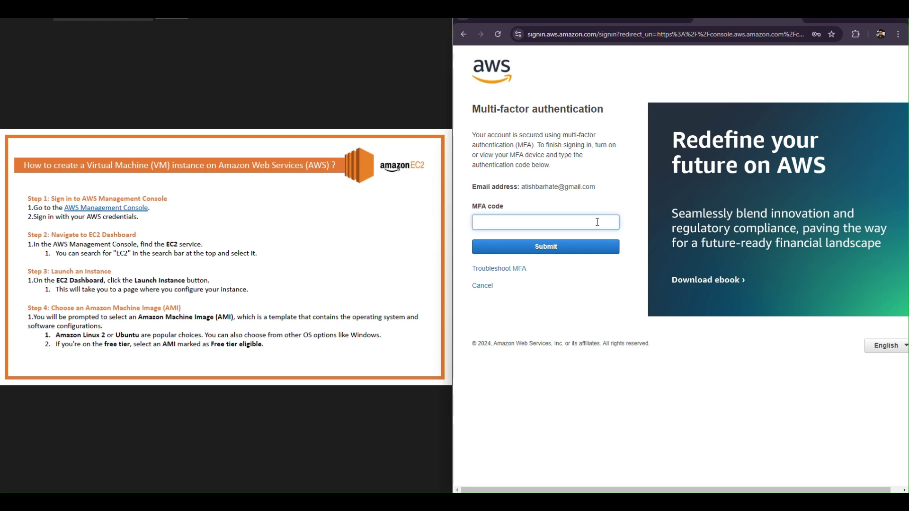
pyautogui.click(573, 255)
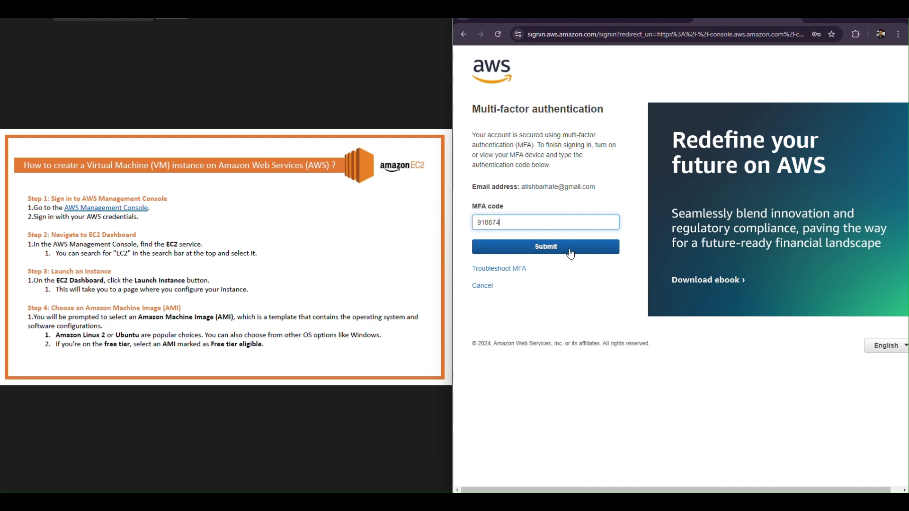
pyautogui.click(570, 250)
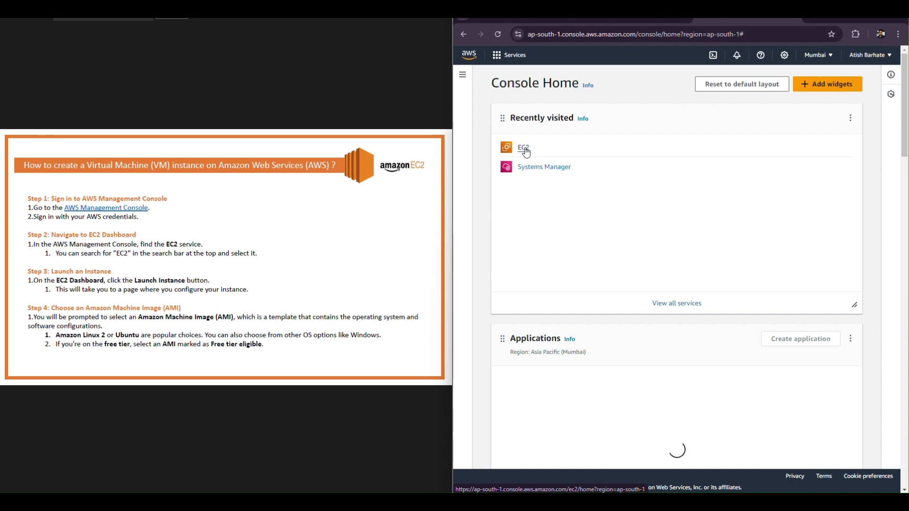
# Open EC2 from Recently visited on Console Home
pyautogui.click(526, 149)
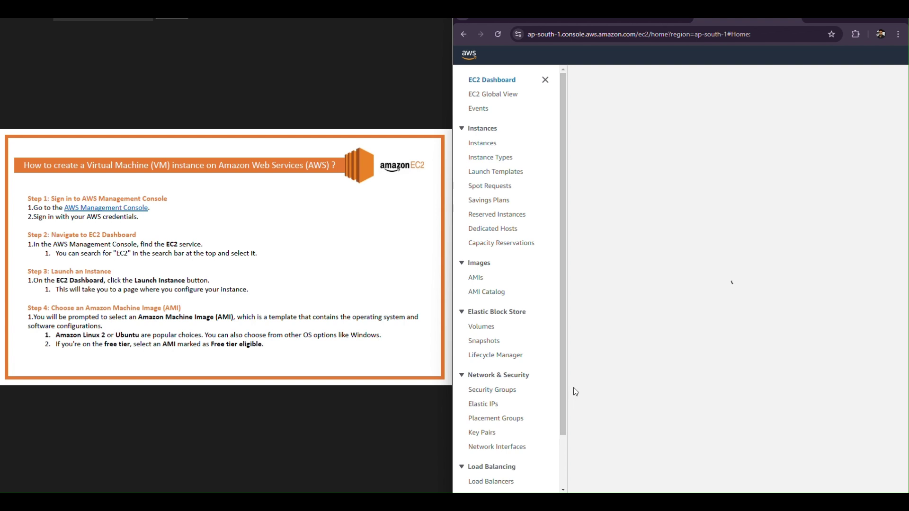
pyautogui.moveTo(564, 130)
pyautogui.mouseDown()
pyautogui.moveTo(565, 161)
pyautogui.moveTo(555, 123)
pyautogui.mouseUp()
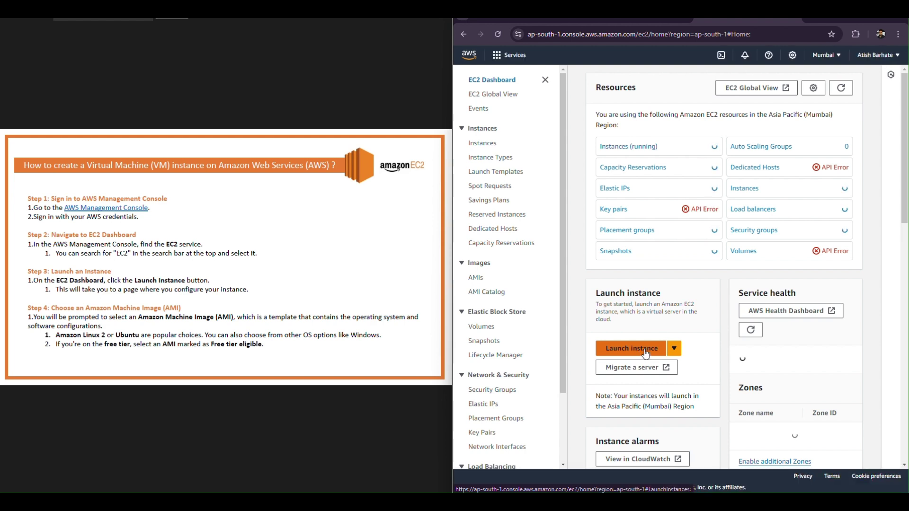
# Start a new instance launch from the EC2 Dashboard and look over the launch form
pyautogui.click(646, 354)
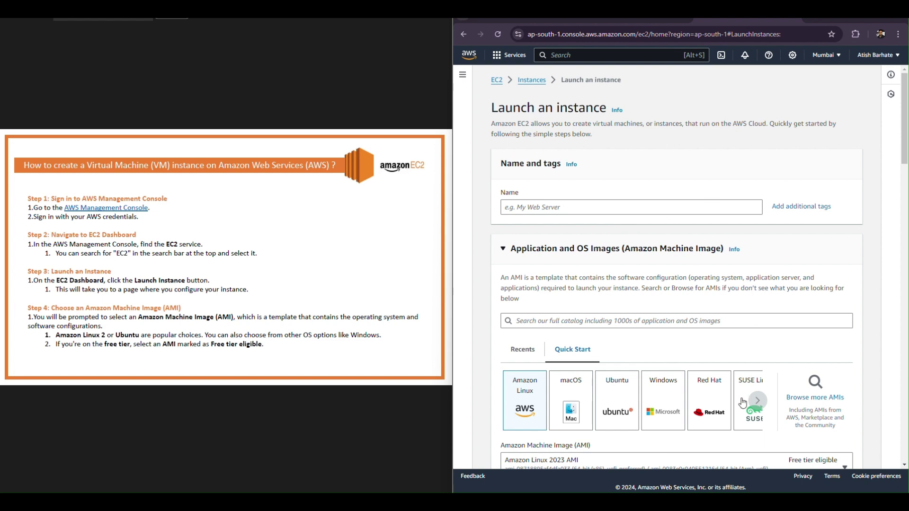
pyautogui.scroll(-2, 698, 359)
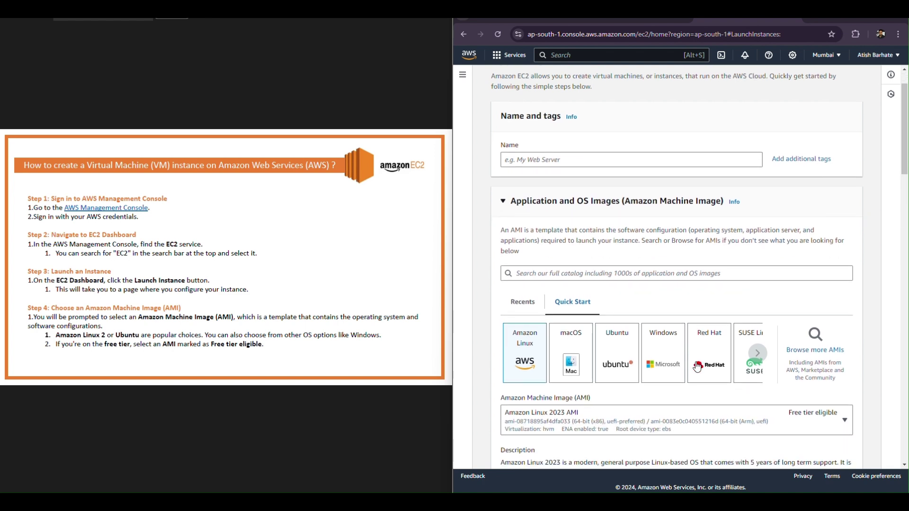
pyautogui.scroll(2, 693, 389)
pyautogui.scroll(-1, 693, 390)
pyautogui.scroll(1, 792, 239)
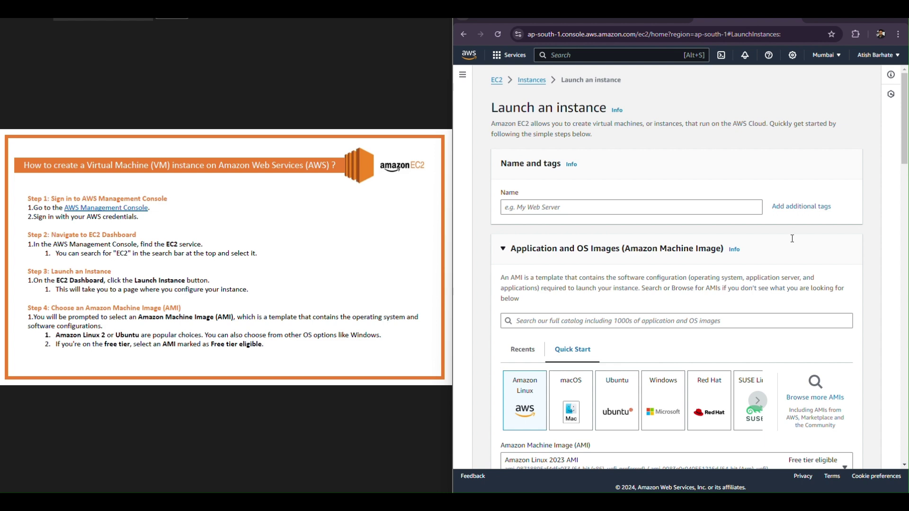
# Enter AWSTESTVM as the instance name under Name and tags
pyautogui.click(567, 208)
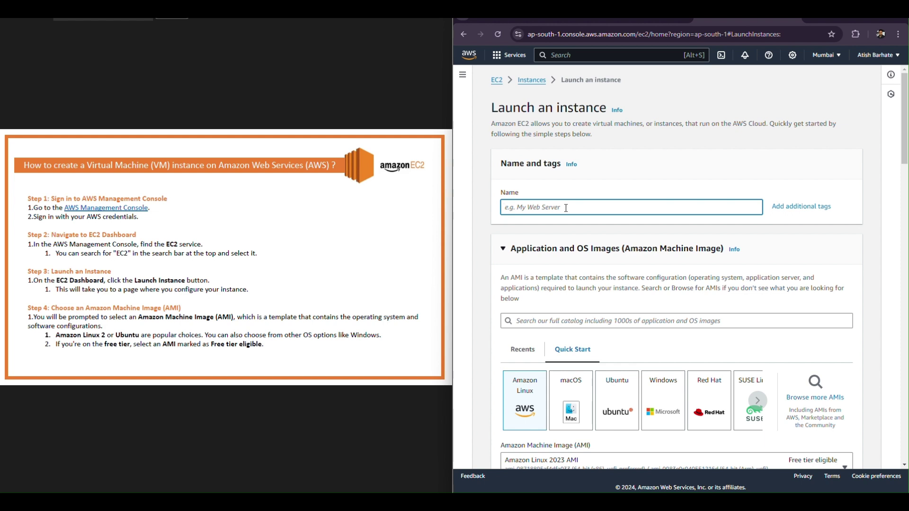
pyautogui.write('AWSTESTVM')
pyautogui.scroll(-2, 602, 313)
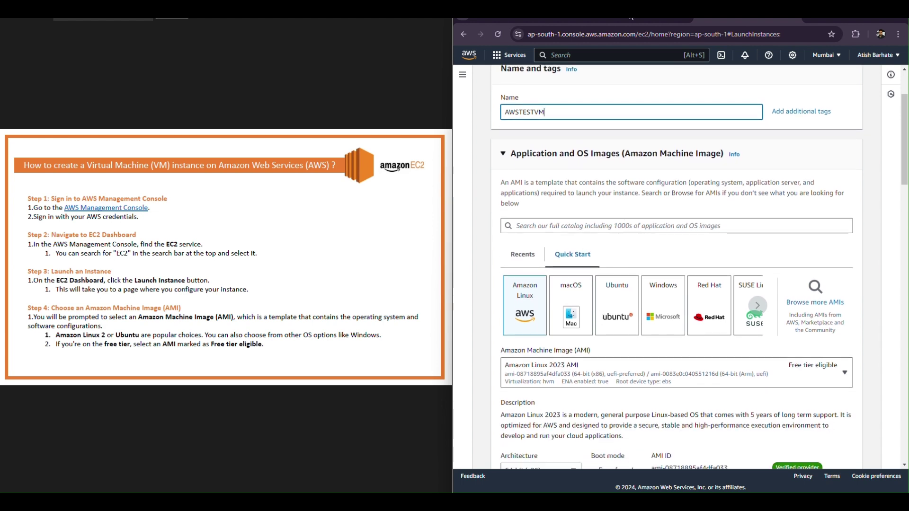
pyautogui.click(398, 20)
pyautogui.scroll(-3, 399, 19)
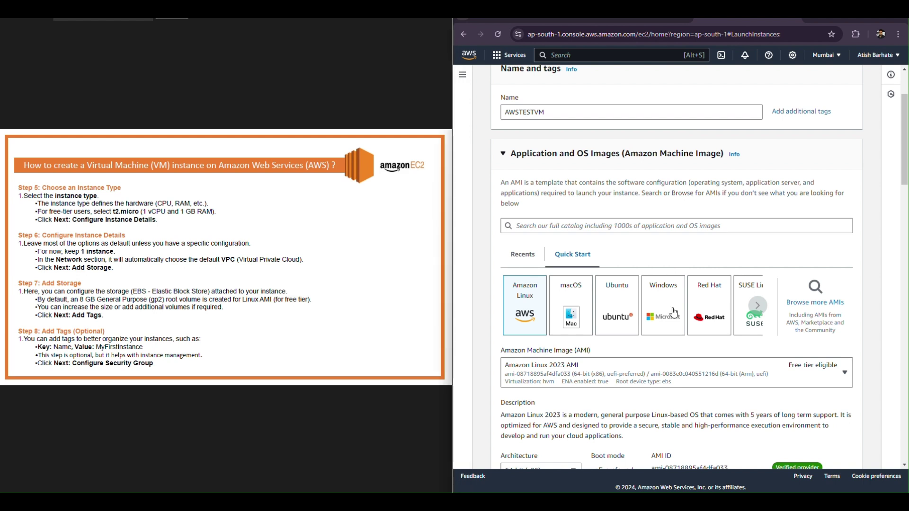
pyautogui.click(674, 313)
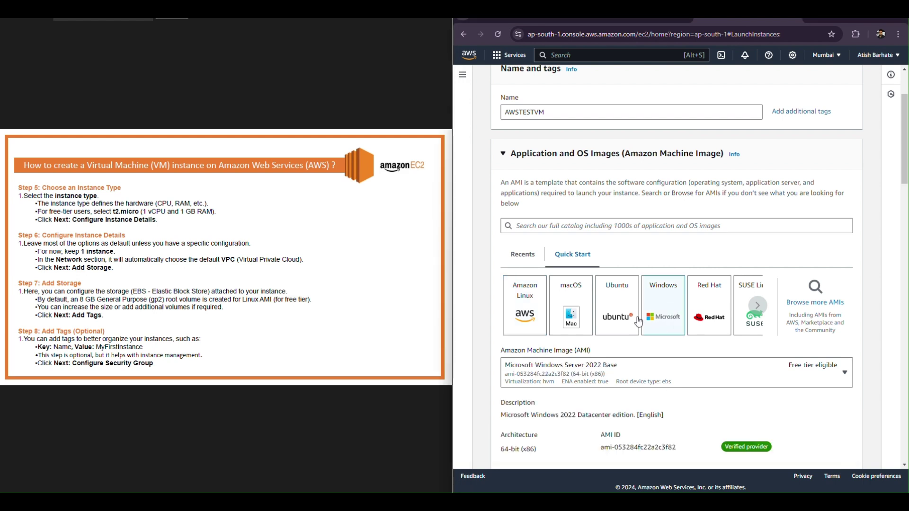
pyautogui.scroll(-3, 650, 426)
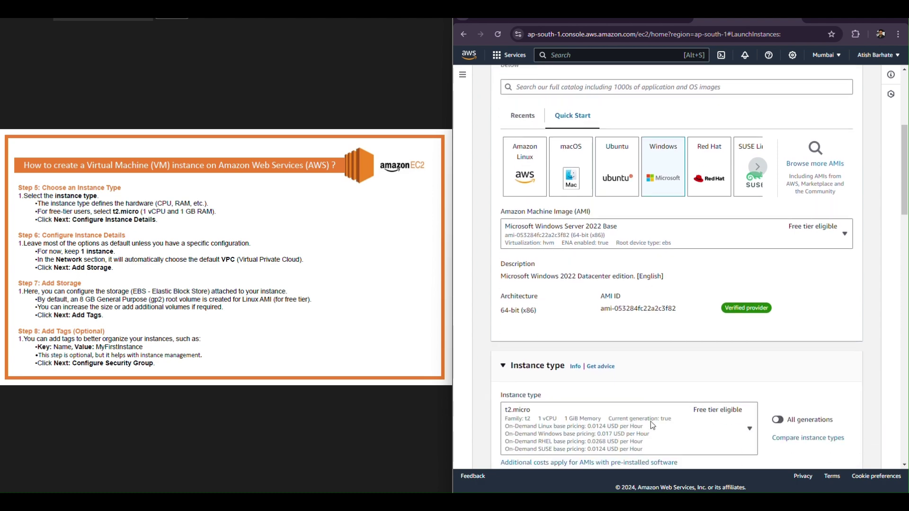
pyautogui.click(845, 232)
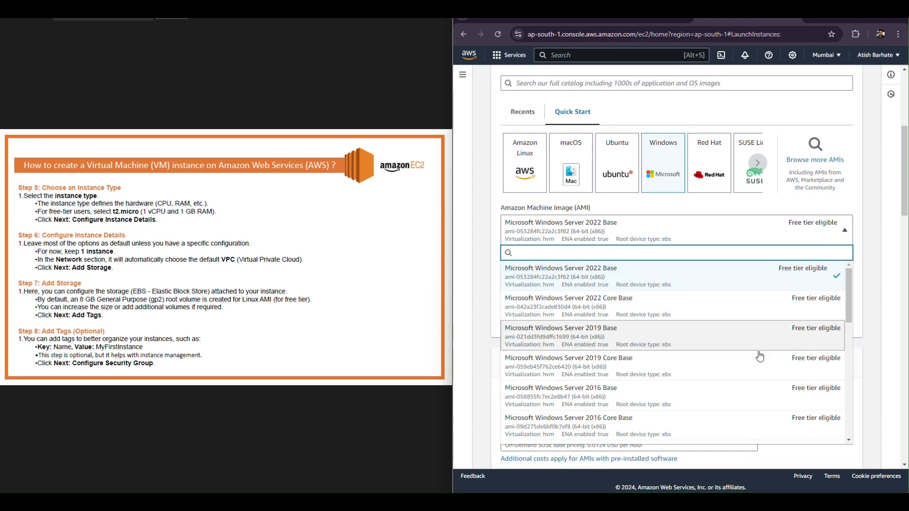
pyautogui.scroll(-2, 745, 390)
pyautogui.scroll(-4, 741, 398)
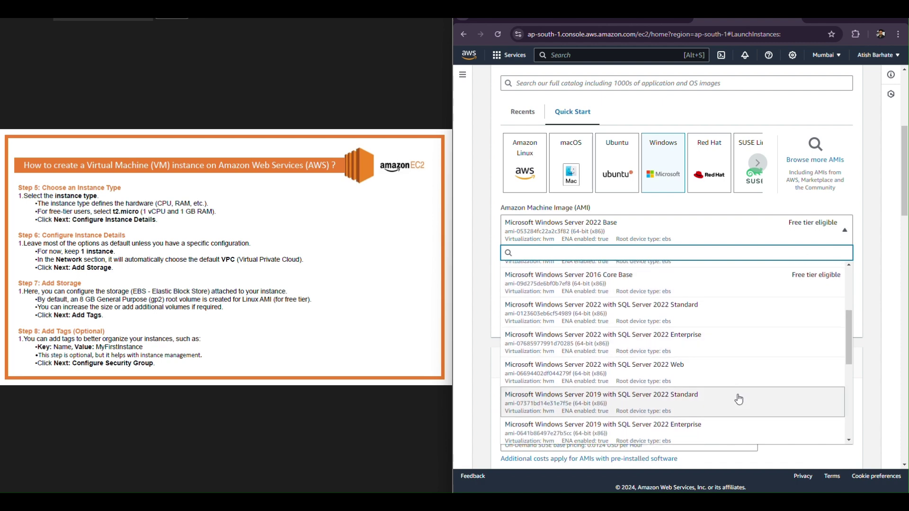
pyautogui.scroll(-1, 729, 414)
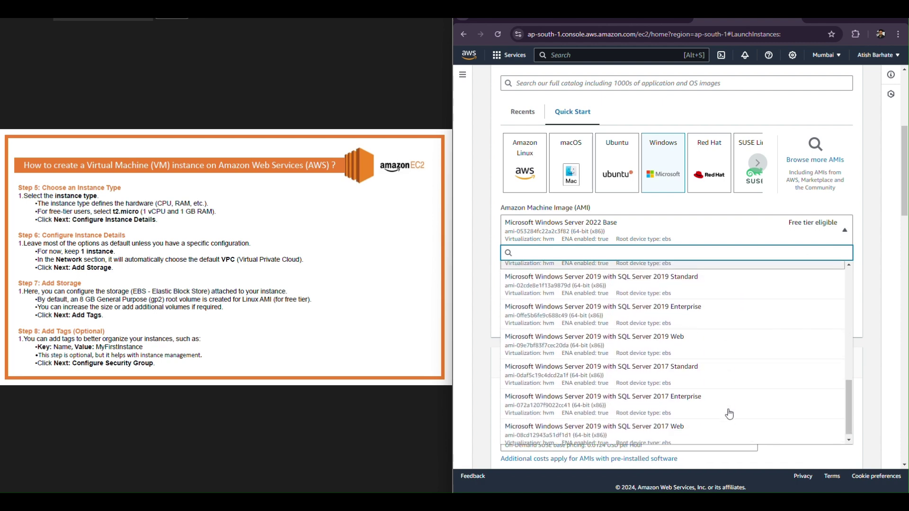
pyautogui.scroll(7, 729, 415)
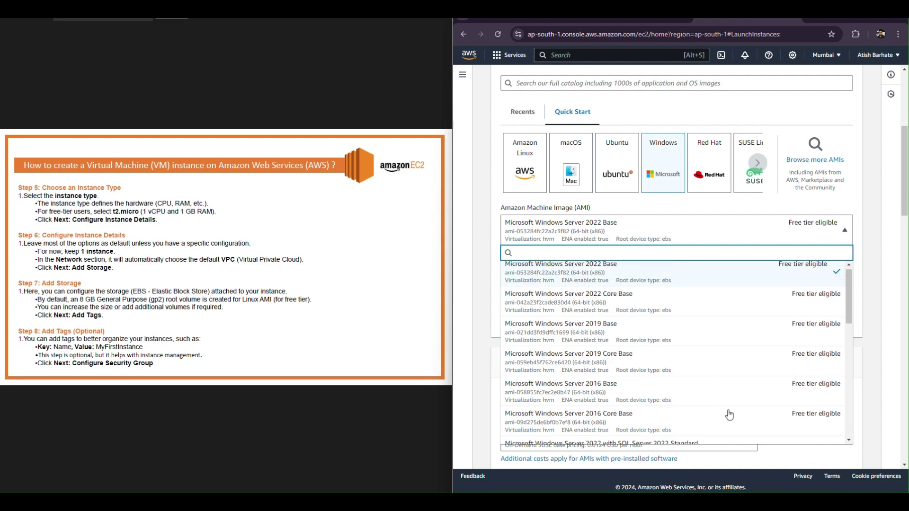
pyautogui.scroll(2, 730, 415)
pyautogui.scroll(-5, 730, 417)
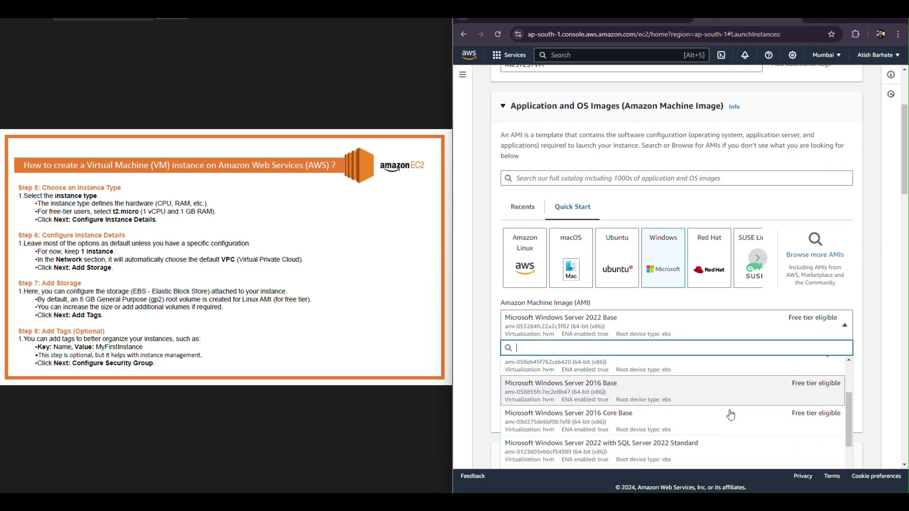
pyautogui.scroll(-6, 770, 379)
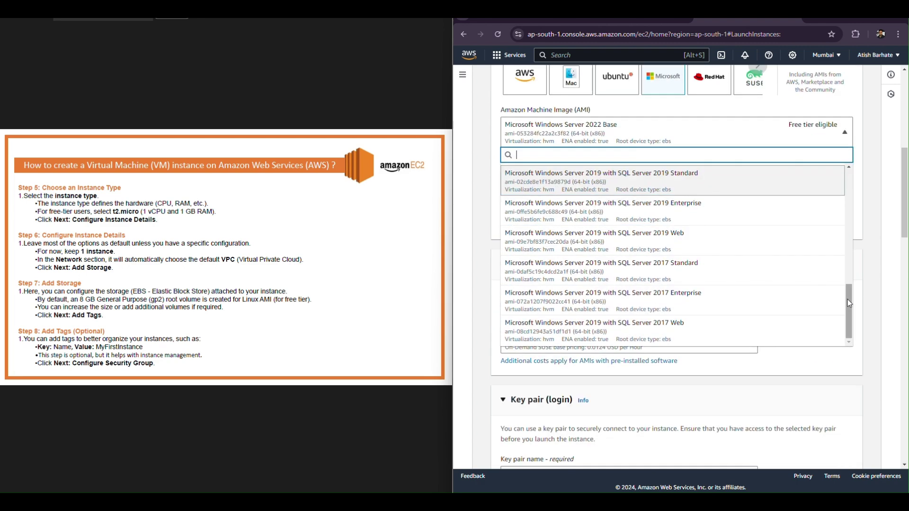
pyautogui.scroll(-2, 777, 274)
pyautogui.scroll(6, 773, 265)
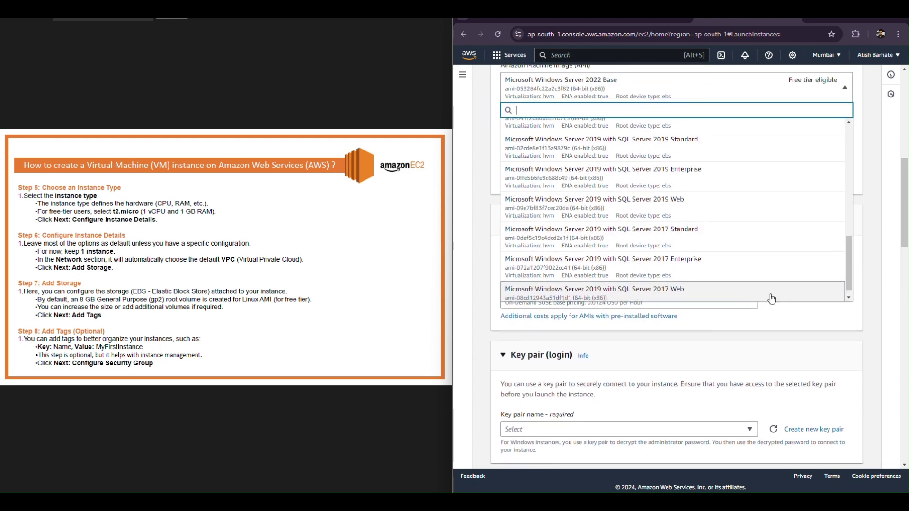
pyautogui.scroll(3, 773, 260)
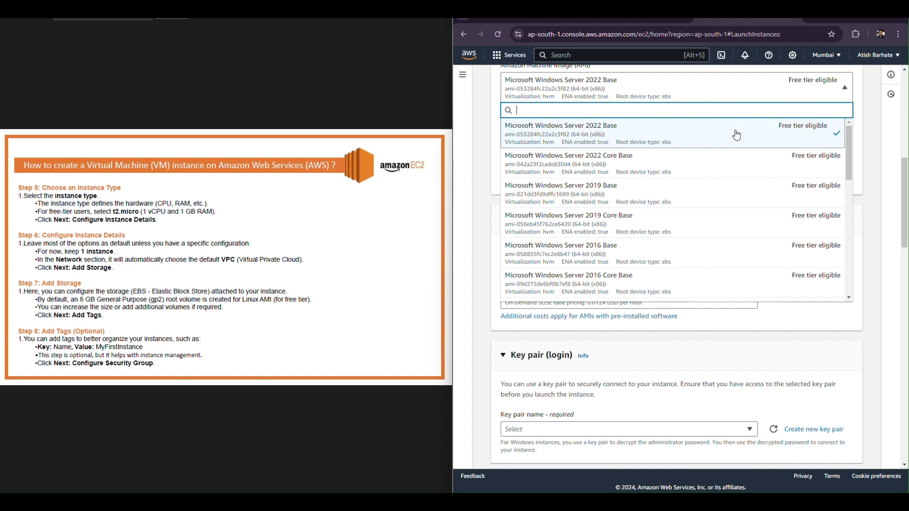
pyautogui.click(874, 177)
pyautogui.scroll(1, 789, 318)
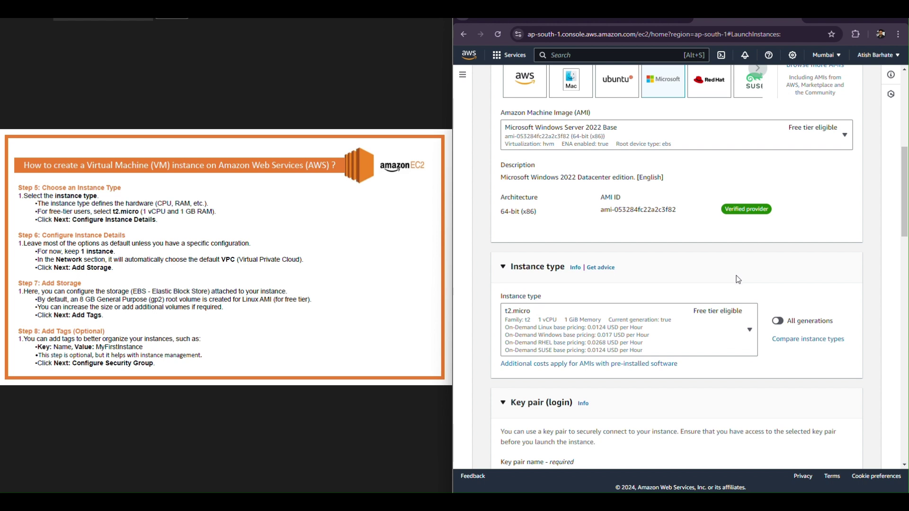
pyautogui.scroll(5, 738, 286)
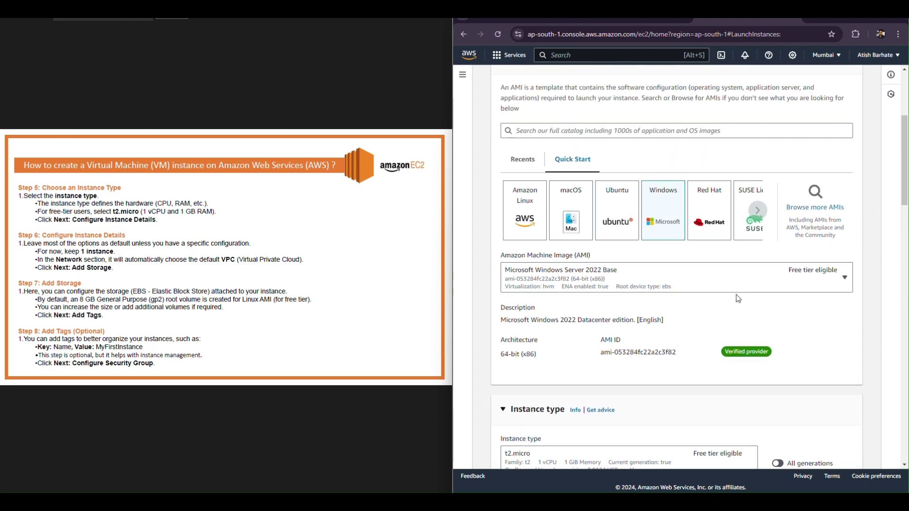
pyautogui.scroll(2, 738, 305)
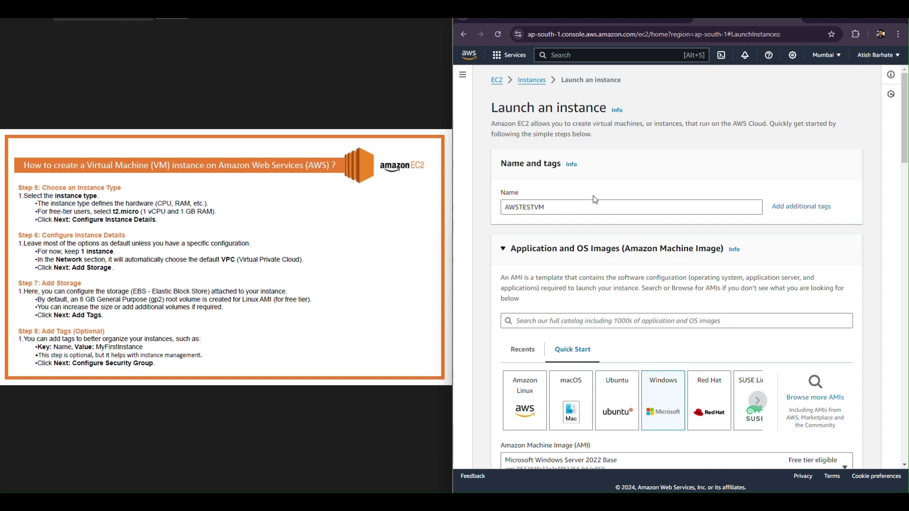
pyautogui.scroll(-1, 580, 111)
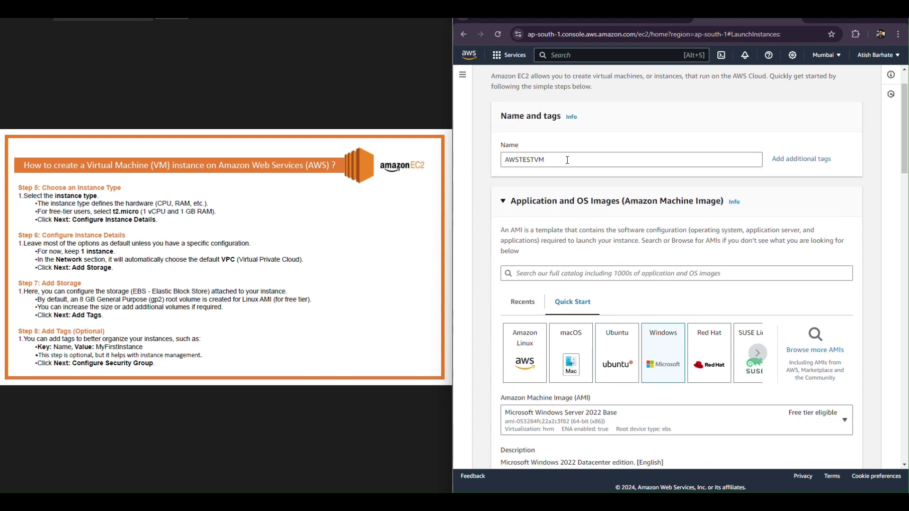
pyautogui.scroll(-2, 567, 180)
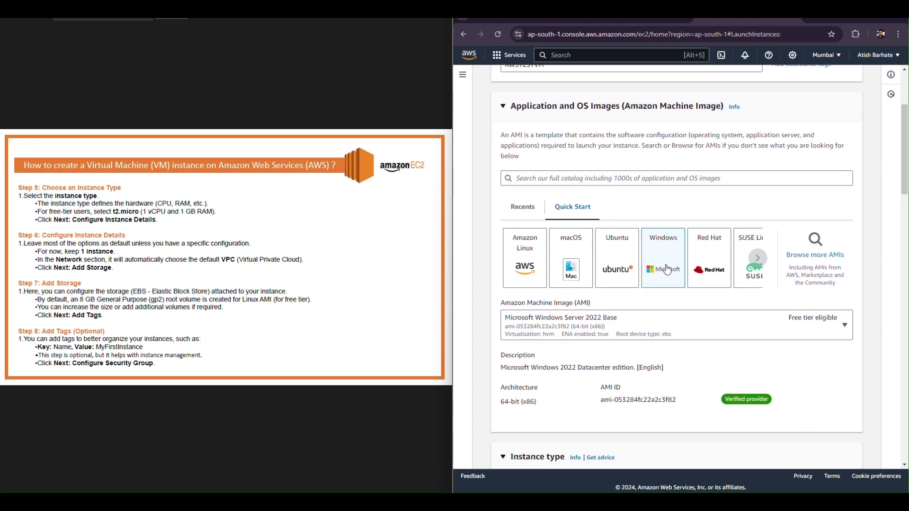
pyautogui.scroll(-1, 666, 268)
pyautogui.scroll(-3, 666, 265)
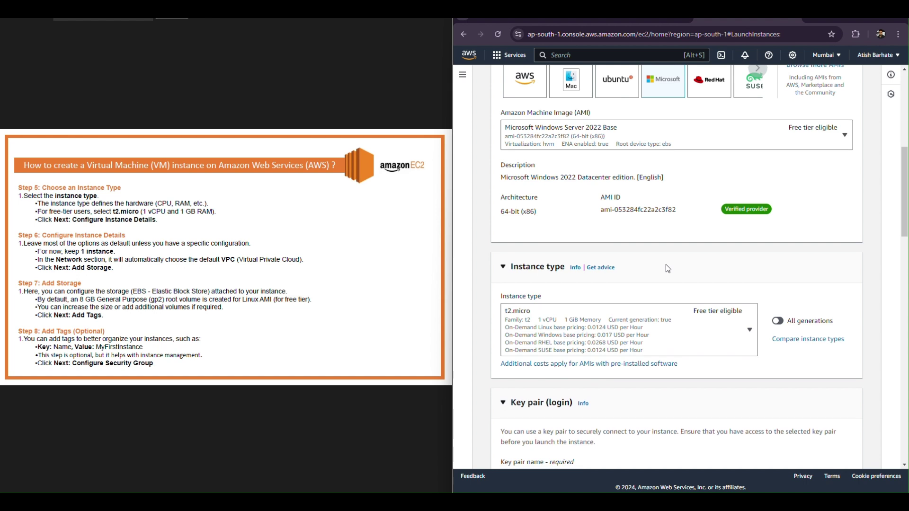
pyautogui.scroll(-2, 665, 271)
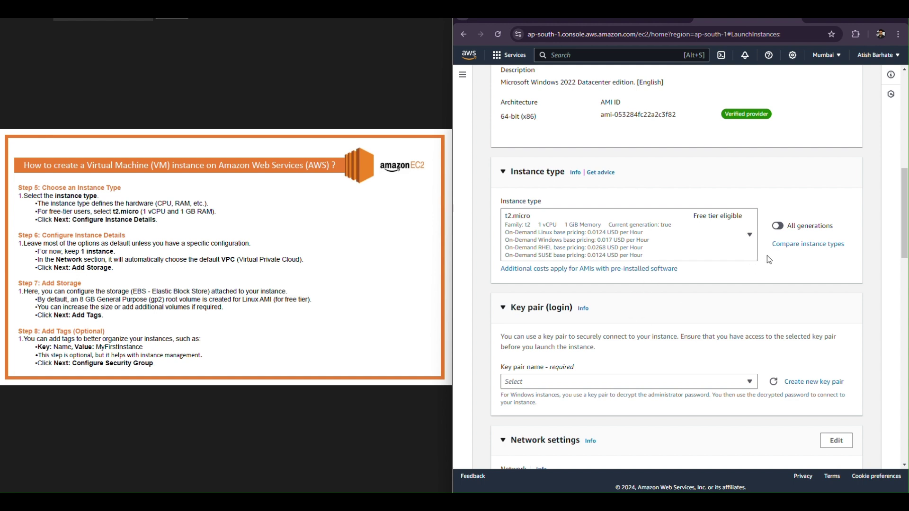
pyautogui.click(750, 235)
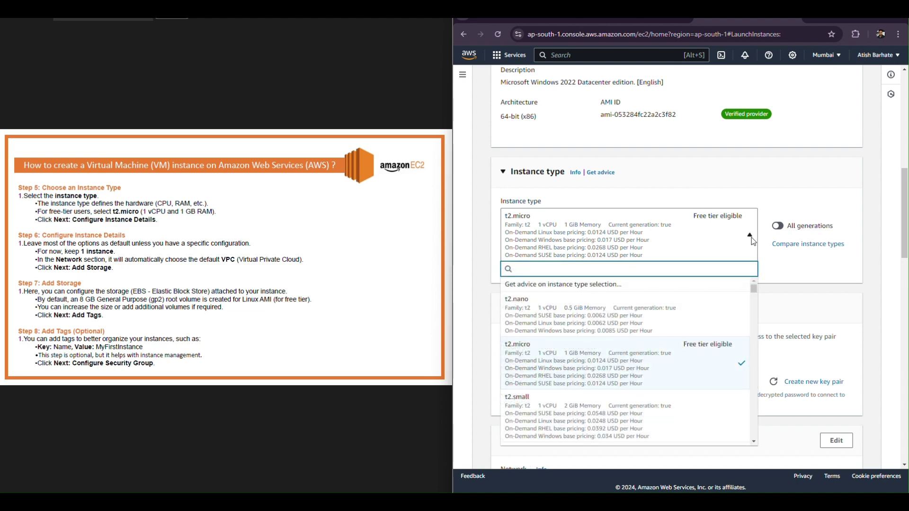
pyautogui.scroll(-4, 666, 363)
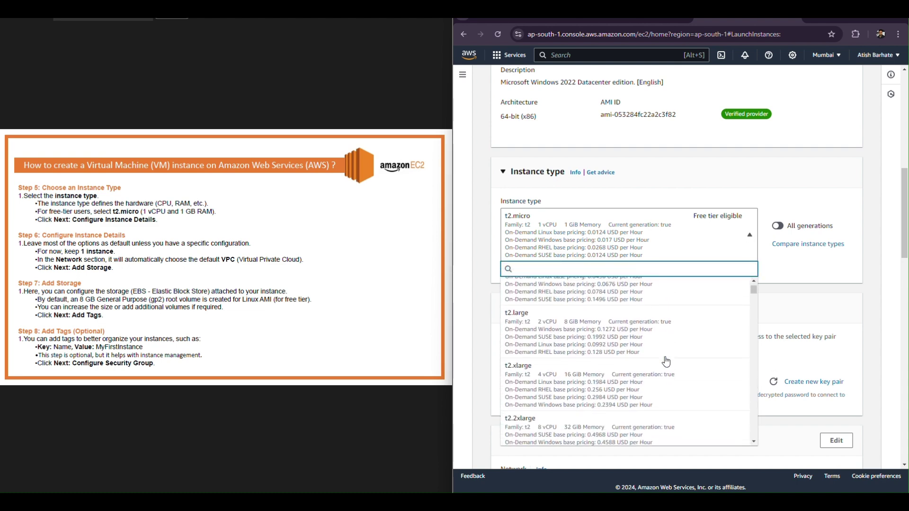
pyautogui.scroll(2, 666, 362)
pyautogui.scroll(2, 666, 363)
pyautogui.scroll(-6, 666, 362)
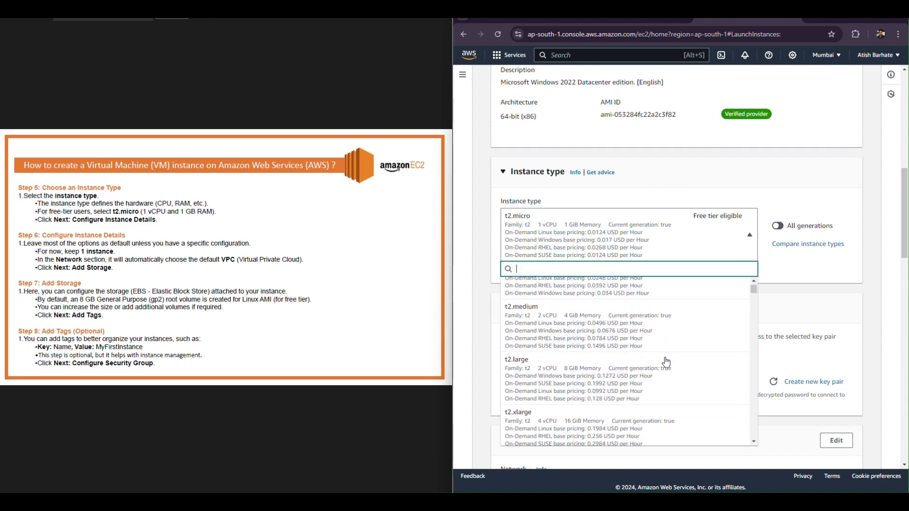
pyautogui.scroll(-1, 666, 362)
pyautogui.scroll(8, 667, 362)
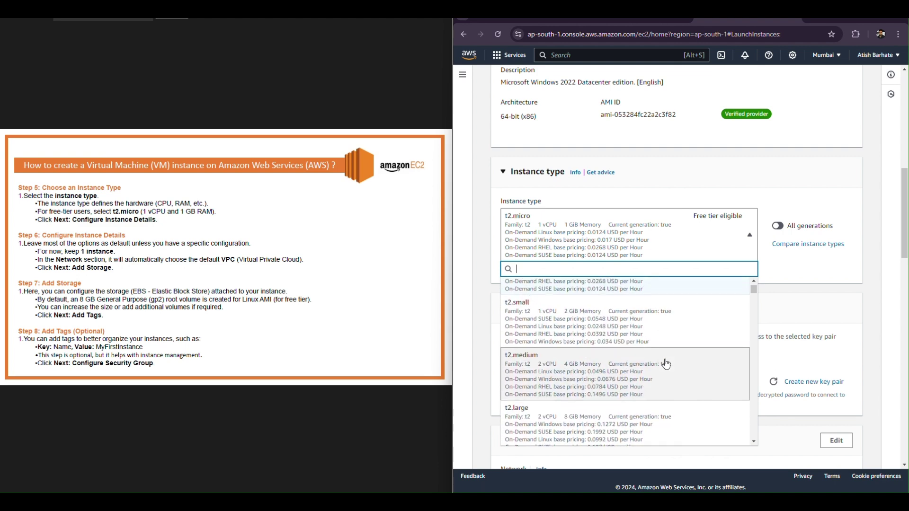
pyautogui.scroll(-1, 666, 364)
pyautogui.scroll(1, 666, 363)
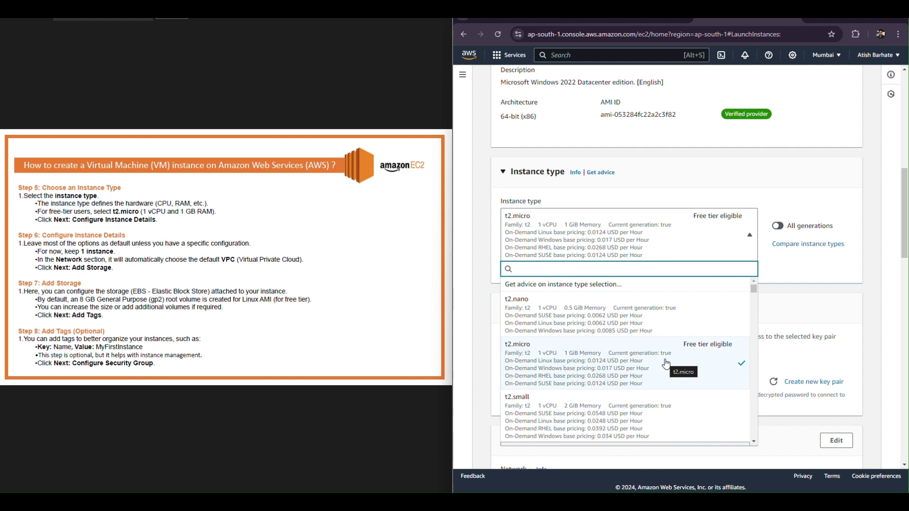
pyautogui.click(666, 363)
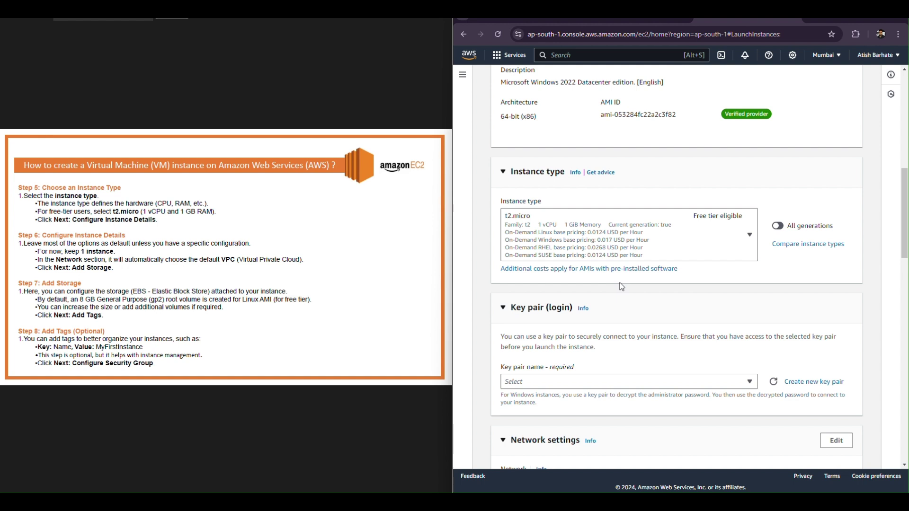
# Scroll to Key pair (login) below t2.micro and review existing key pairs without choosing one
pyautogui.scroll(-1, 621, 287)
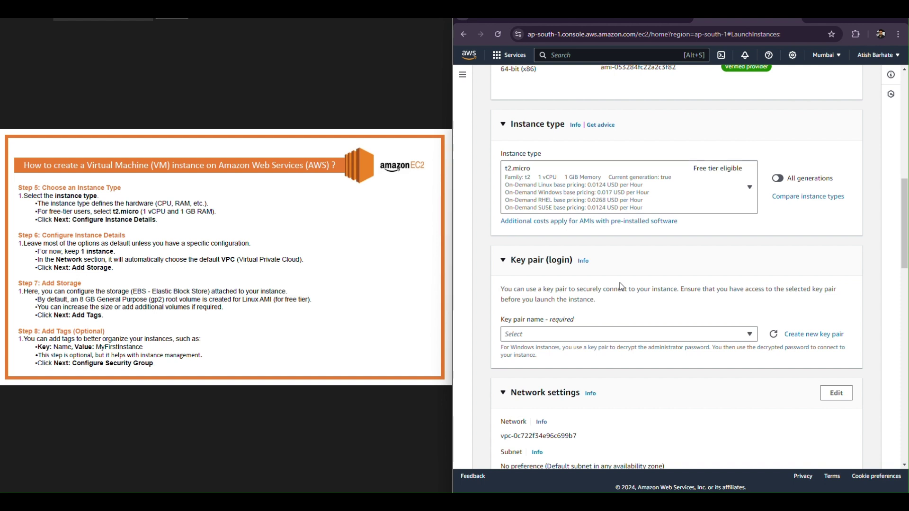
pyautogui.scroll(-1, 621, 287)
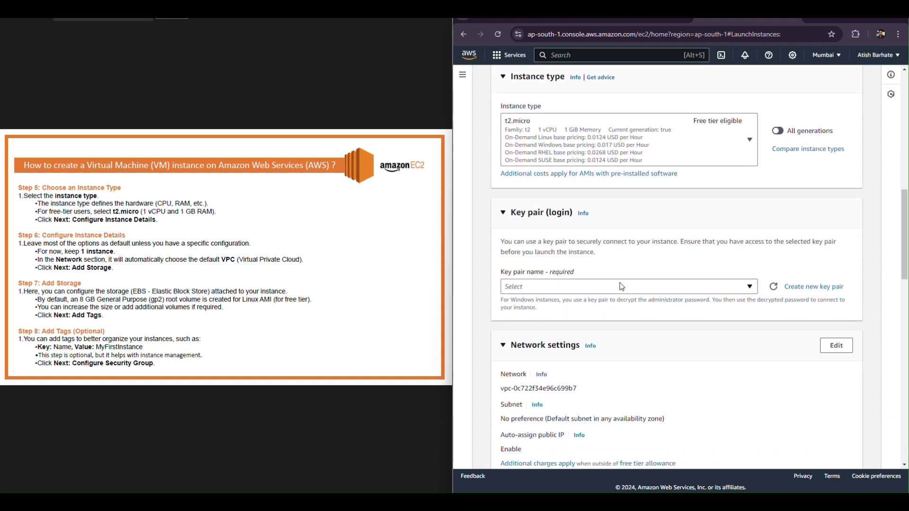
pyautogui.scroll(-1, 622, 286)
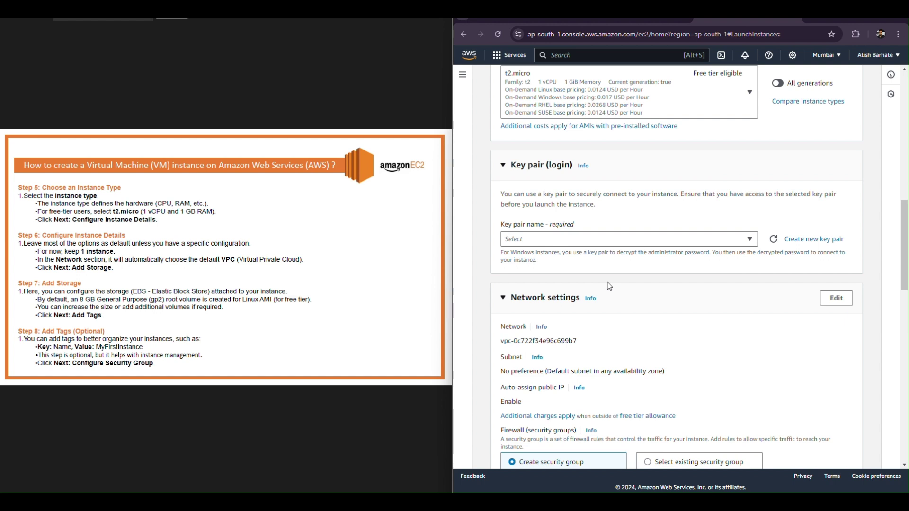
pyautogui.click(751, 243)
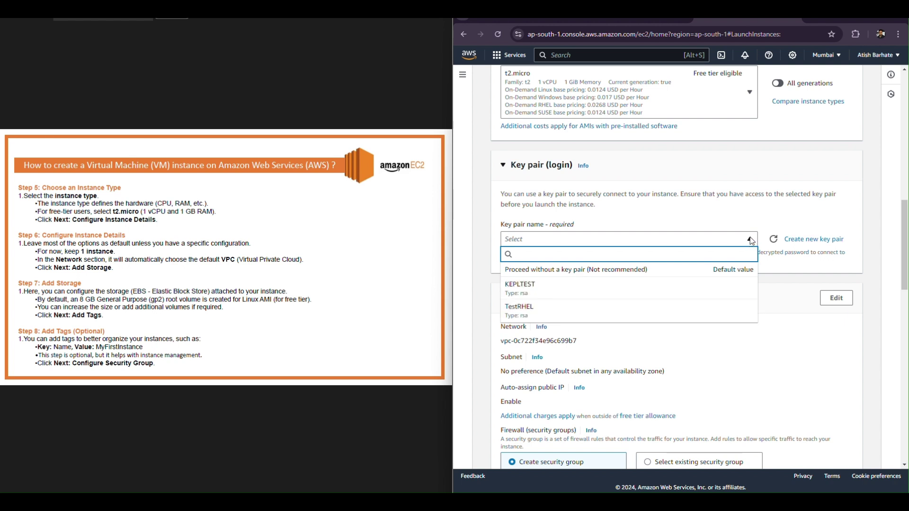
pyautogui.click(752, 240)
pyautogui.click(753, 240)
pyautogui.click(752, 241)
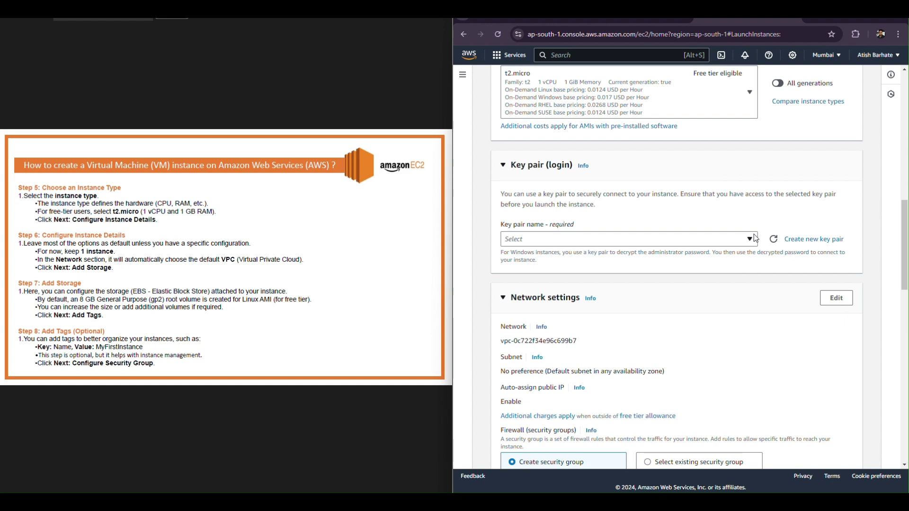
pyautogui.click(753, 243)
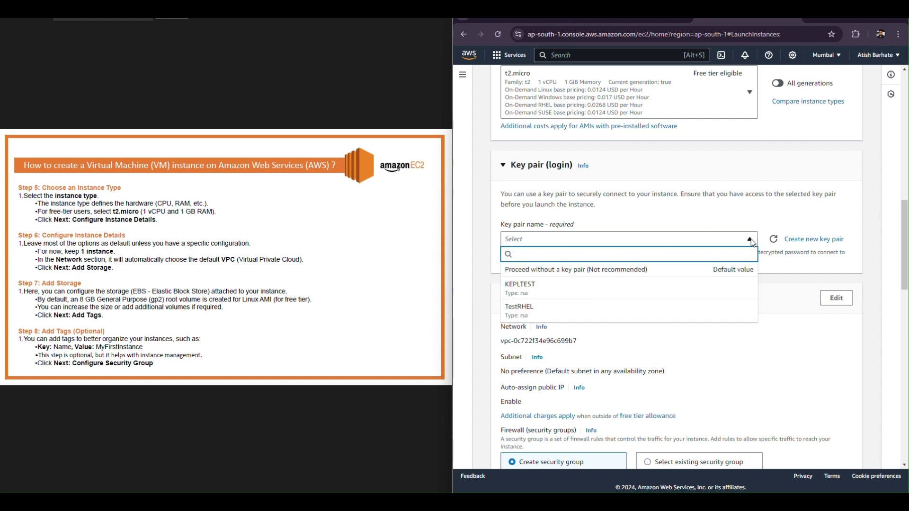
pyautogui.click(797, 234)
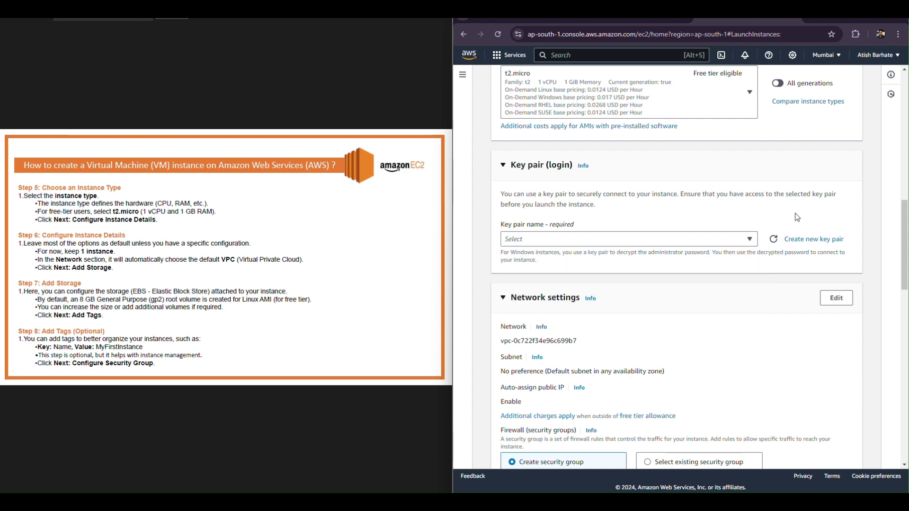
# Create the RSA .pem key pair AWSTEST0210 and download it for the instance
pyautogui.click(810, 240)
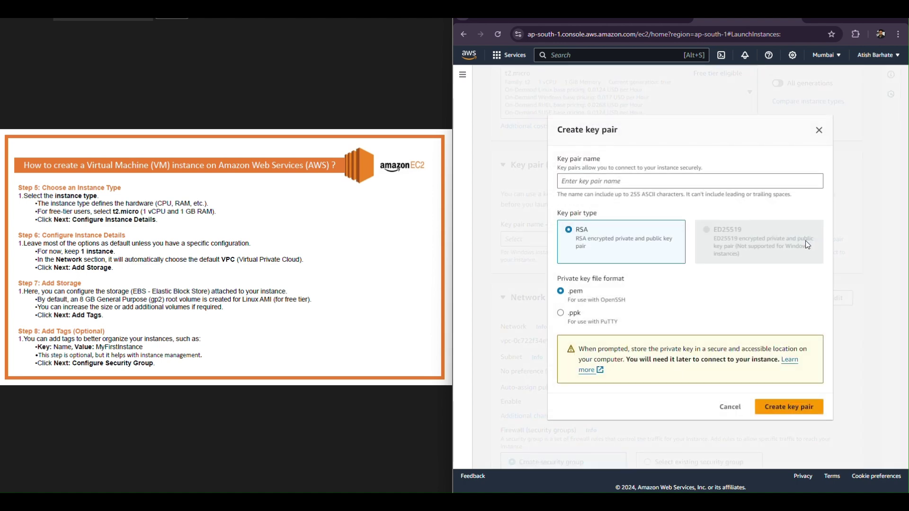
pyautogui.click(682, 180)
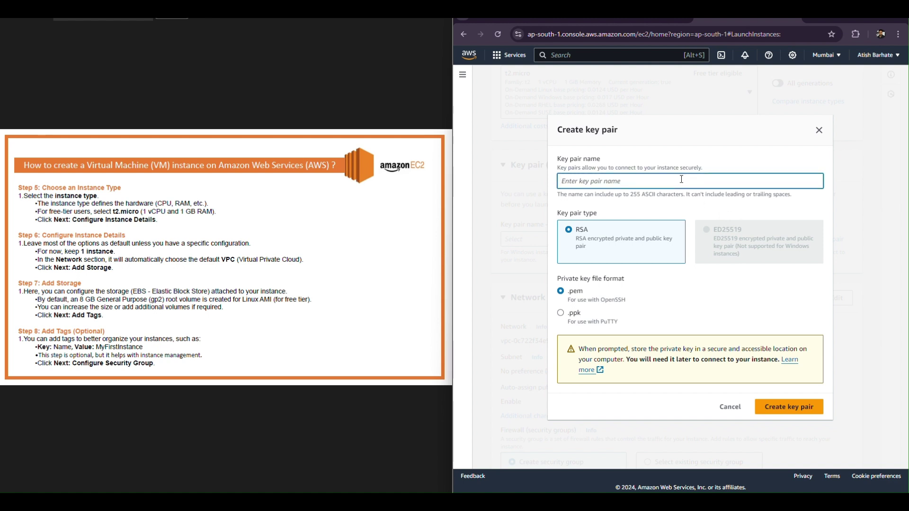
pyautogui.write('Y')
pyautogui.press('BackSpace')
pyautogui.write('AWSTEST0210')
pyautogui.click(794, 410)
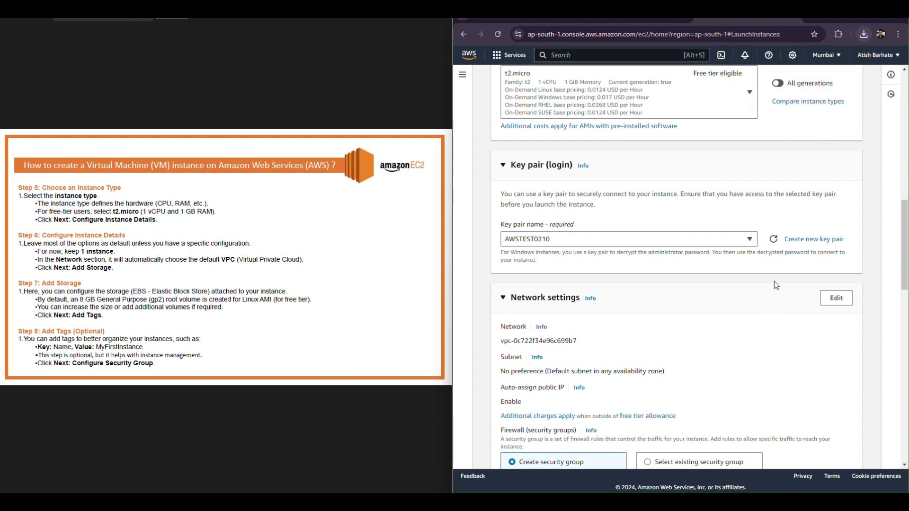
# Scroll through the launch form and make the Network settings section editable
pyautogui.scroll(-2, 757, 321)
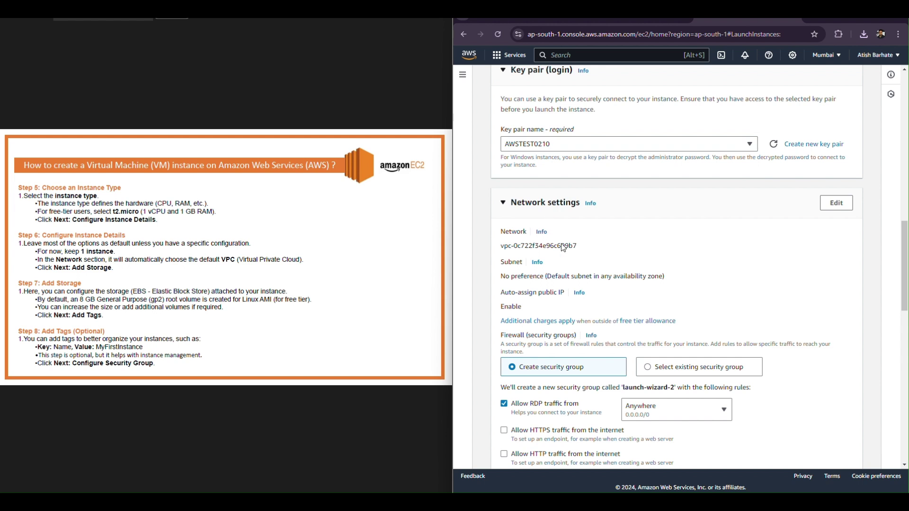
pyautogui.scroll(-1, 573, 261)
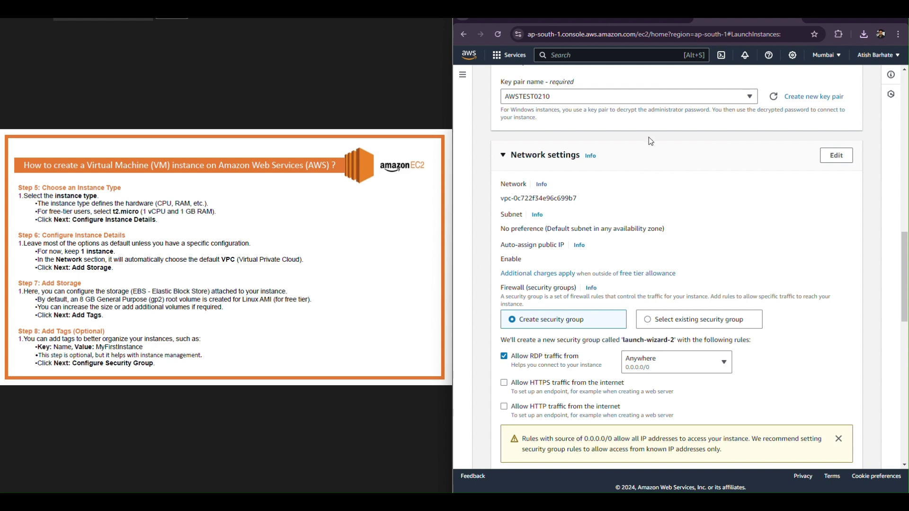
pyautogui.scroll(1, 682, 228)
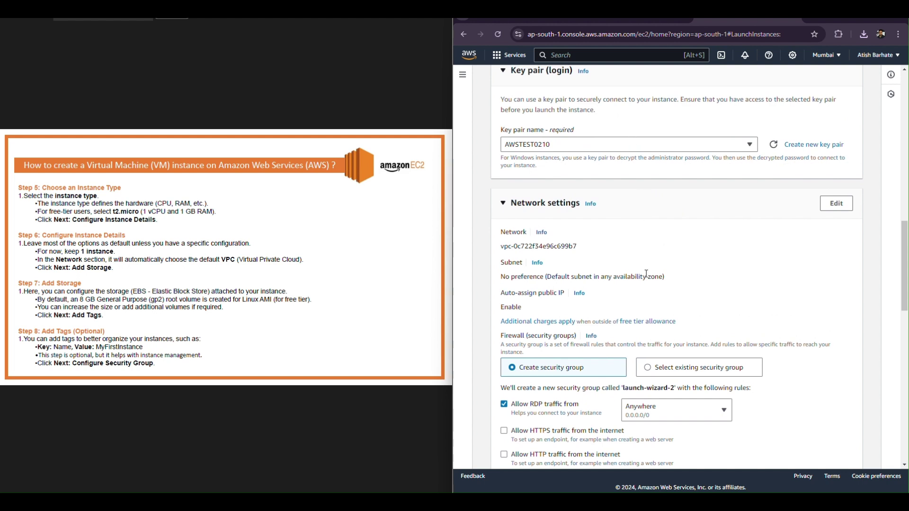
pyautogui.scroll(1, 647, 274)
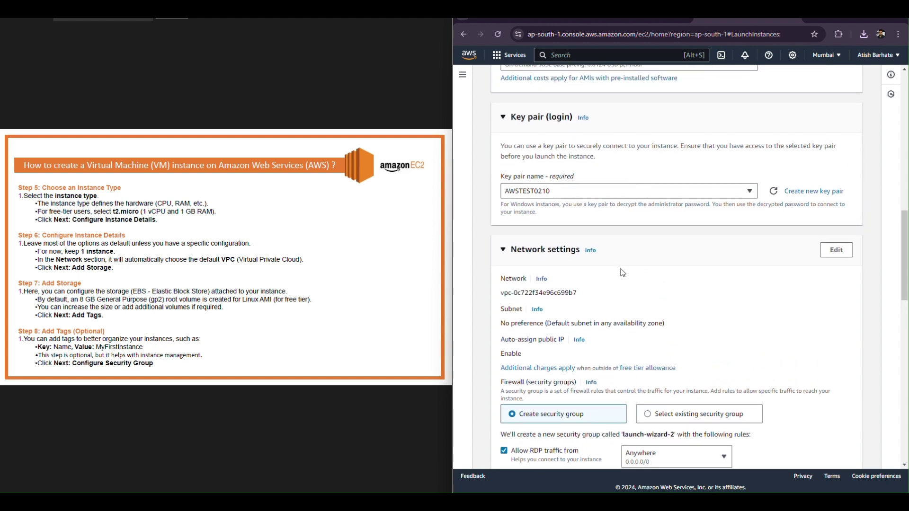
pyautogui.scroll(-1, 627, 182)
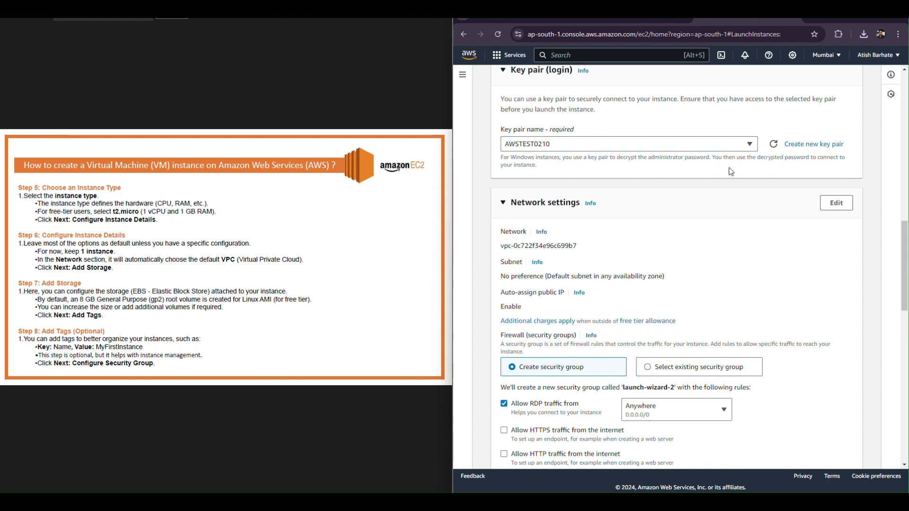
pyautogui.scroll(1, 729, 192)
pyautogui.scroll(1, 722, 220)
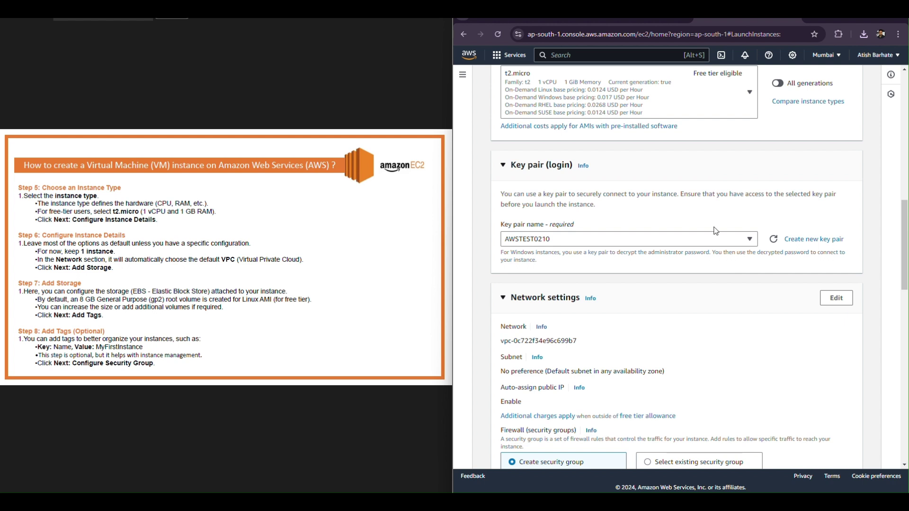
pyautogui.scroll(-2, 715, 231)
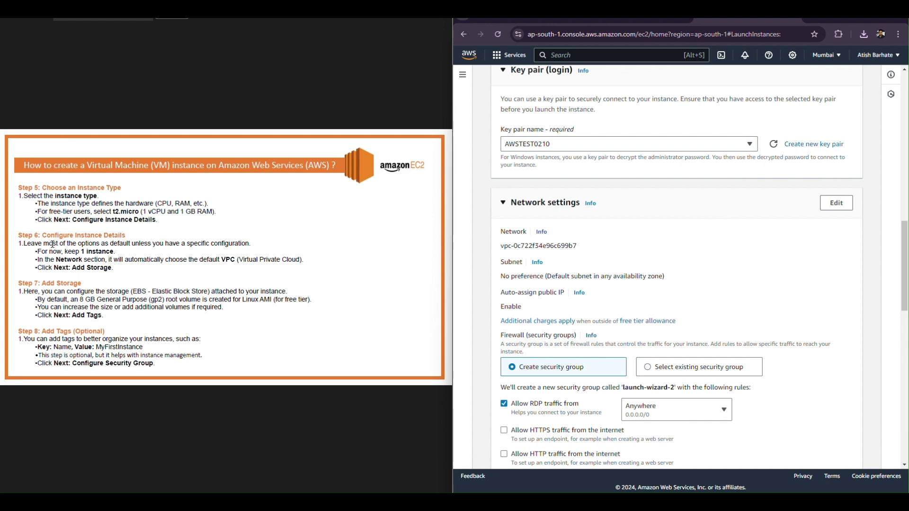
pyautogui.scroll(-1, 696, 223)
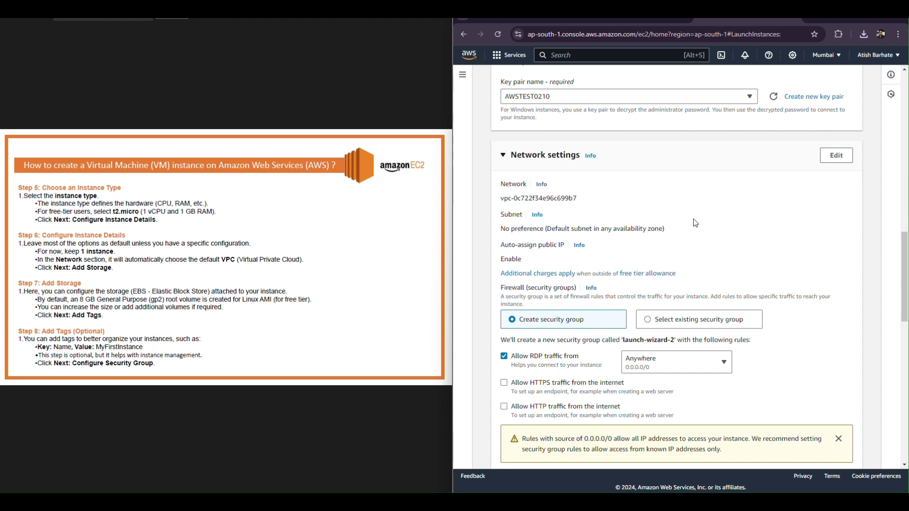
pyautogui.scroll(-1, 696, 223)
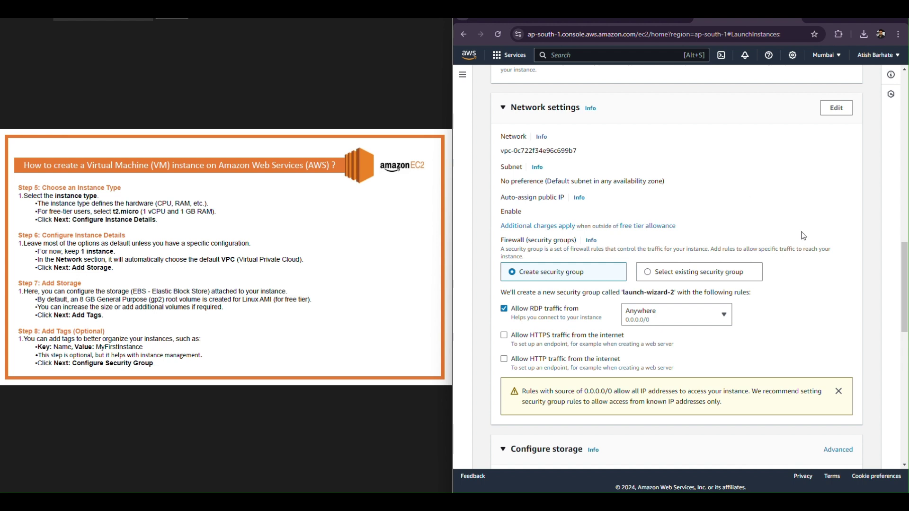
pyautogui.click(840, 108)
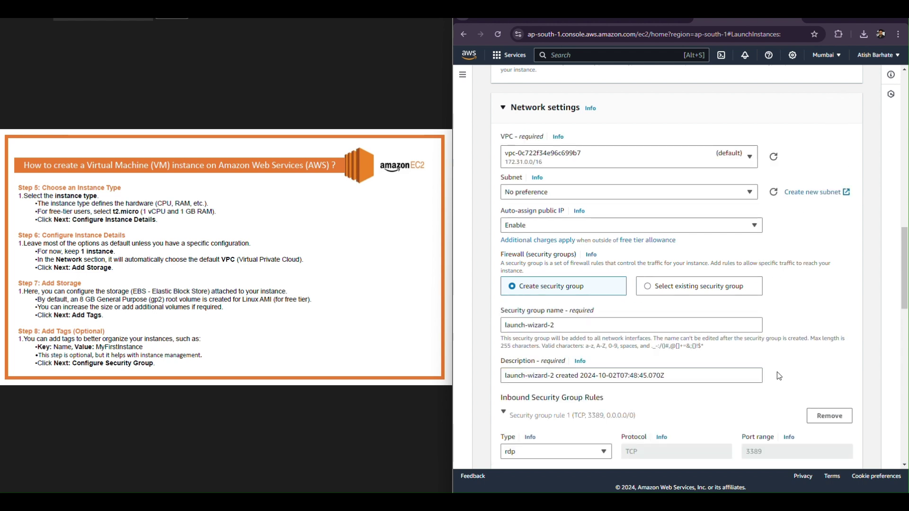
pyautogui.scroll(-1, 682, 230)
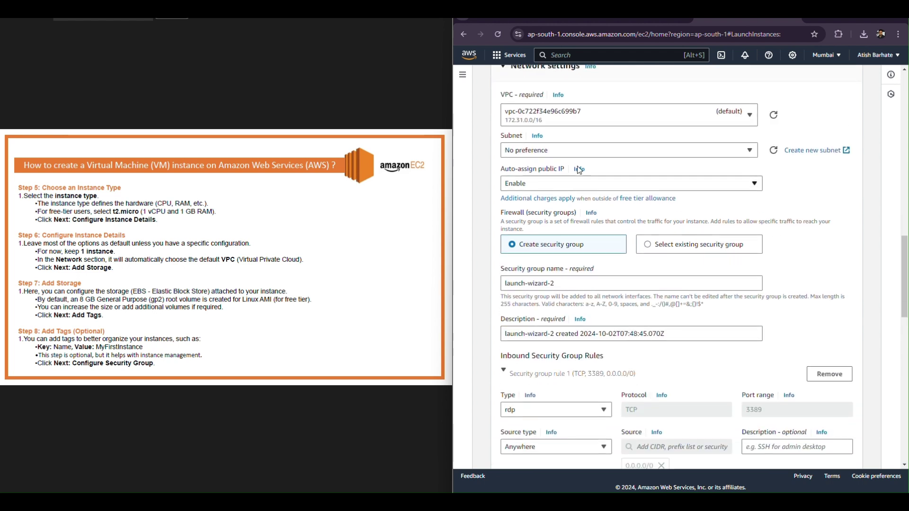
pyautogui.click(750, 111)
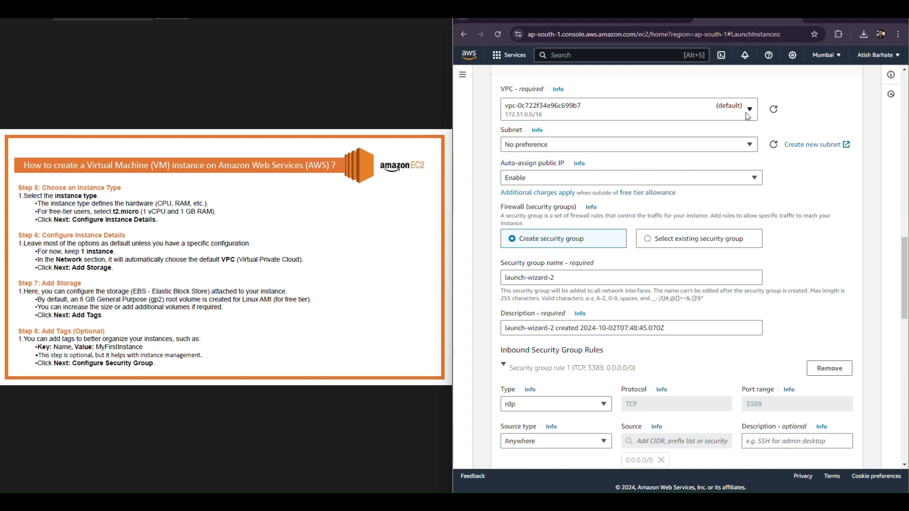
pyautogui.click(748, 116)
pyautogui.click(748, 146)
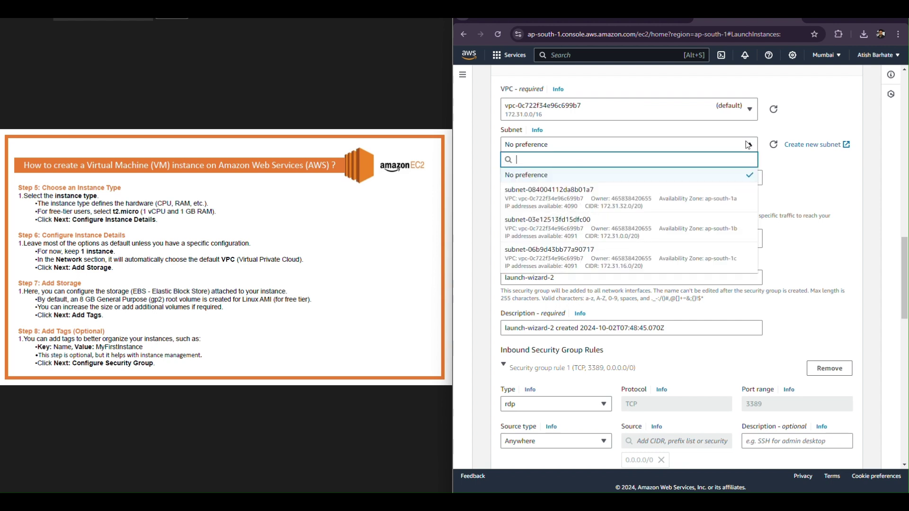
pyautogui.click(810, 179)
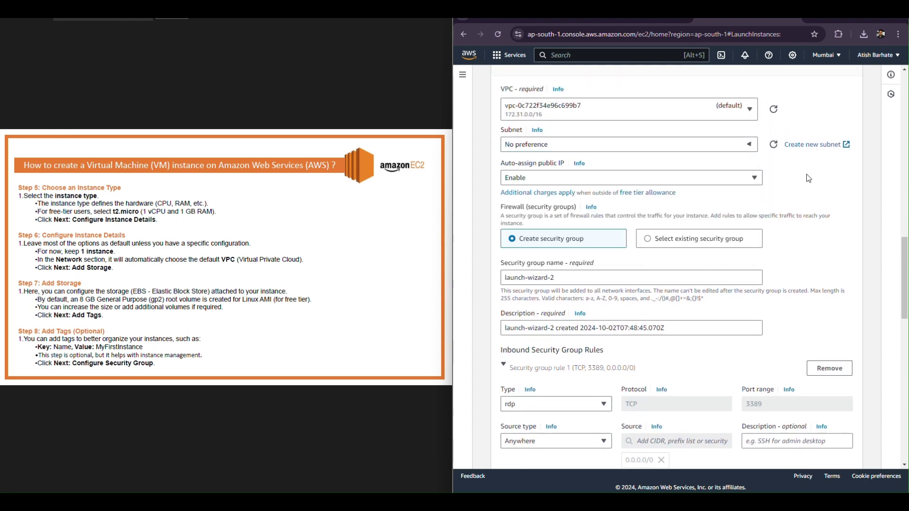
pyautogui.click(680, 180)
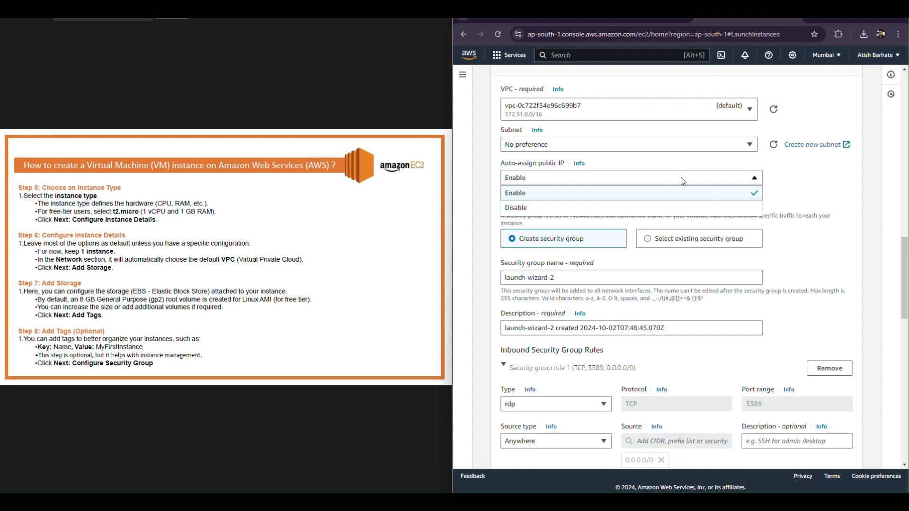
pyautogui.click(681, 178)
pyautogui.click(682, 179)
pyautogui.click(684, 182)
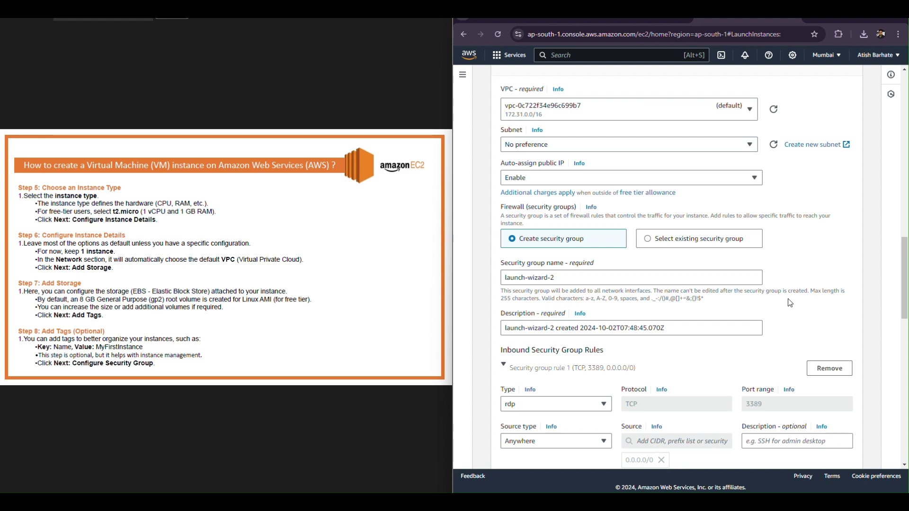
pyautogui.scroll(-1, 791, 302)
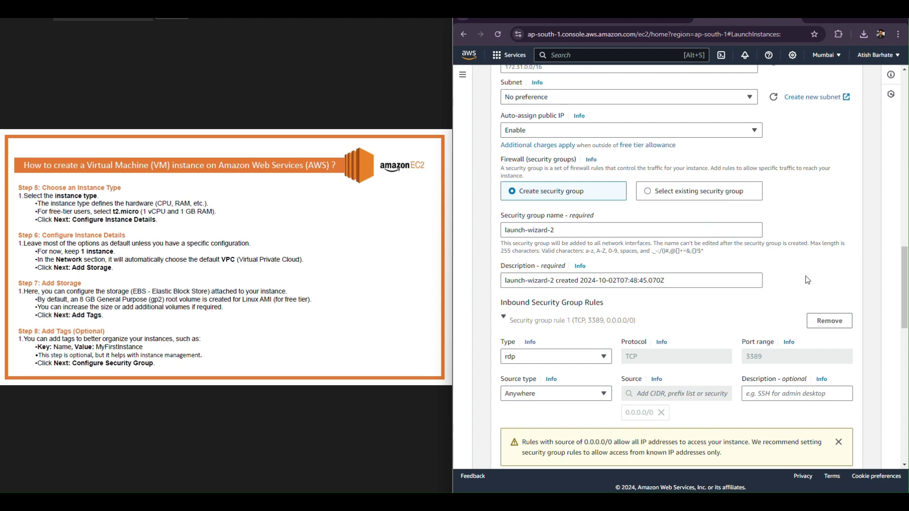
pyautogui.scroll(-2, 809, 280)
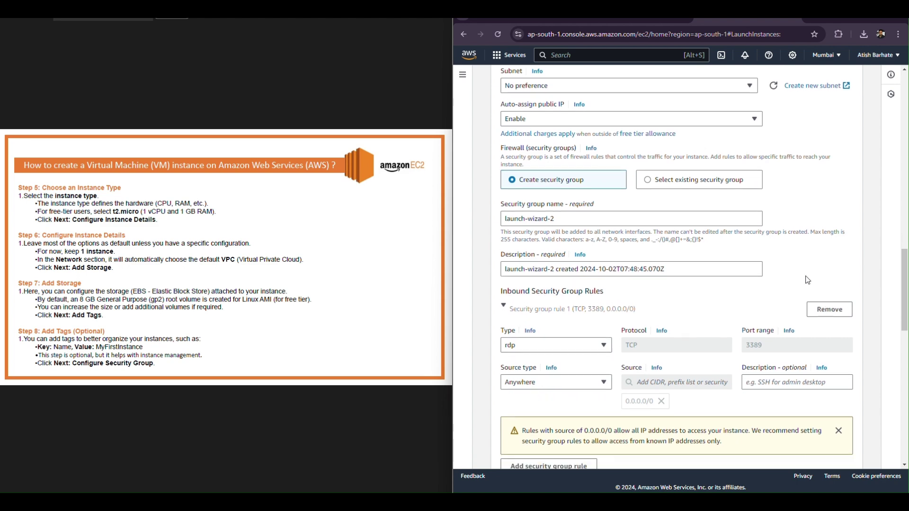
pyautogui.scroll(4, 808, 281)
pyautogui.scroll(-1, 808, 281)
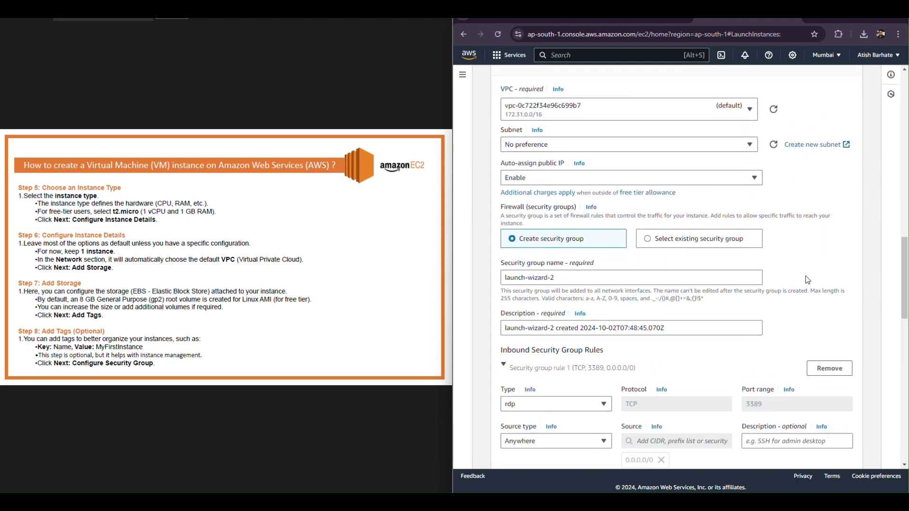
pyautogui.scroll(1, 808, 280)
pyautogui.scroll(-2, 808, 281)
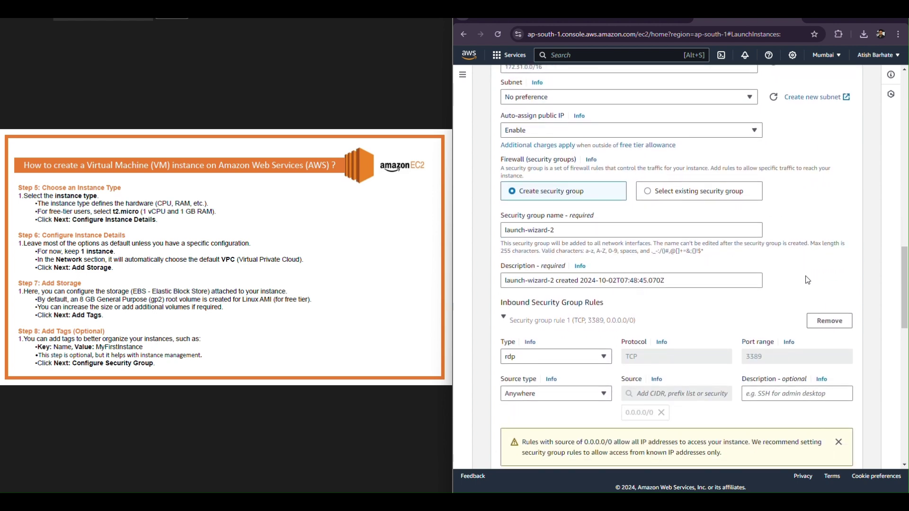
pyautogui.scroll(2, 808, 281)
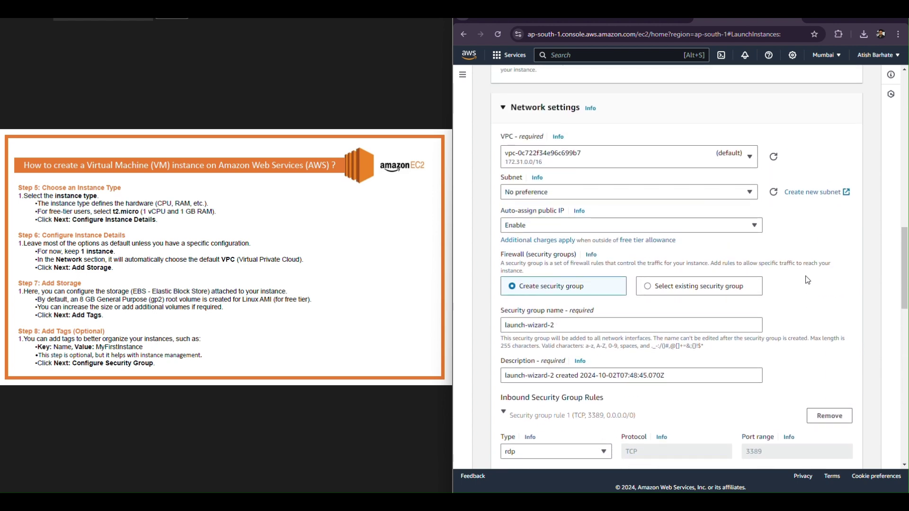
pyautogui.scroll(-2, 808, 281)
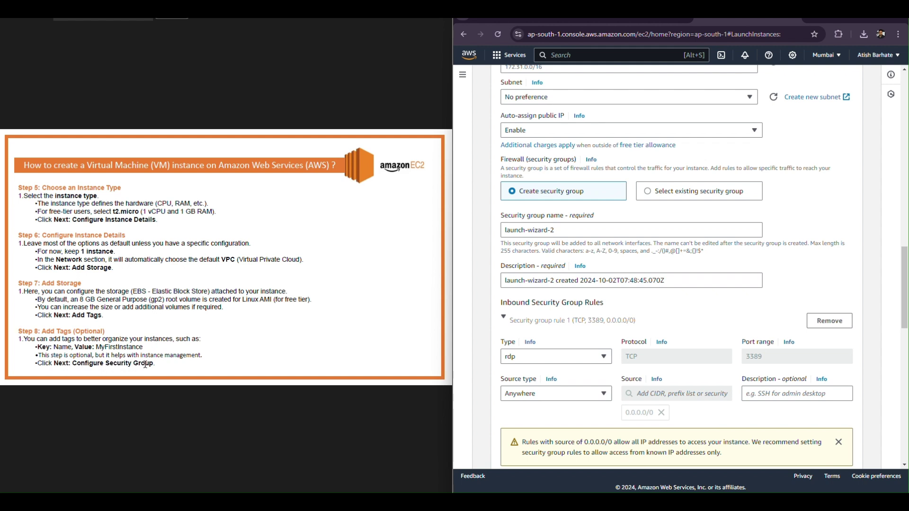
pyautogui.scroll(1, 775, 205)
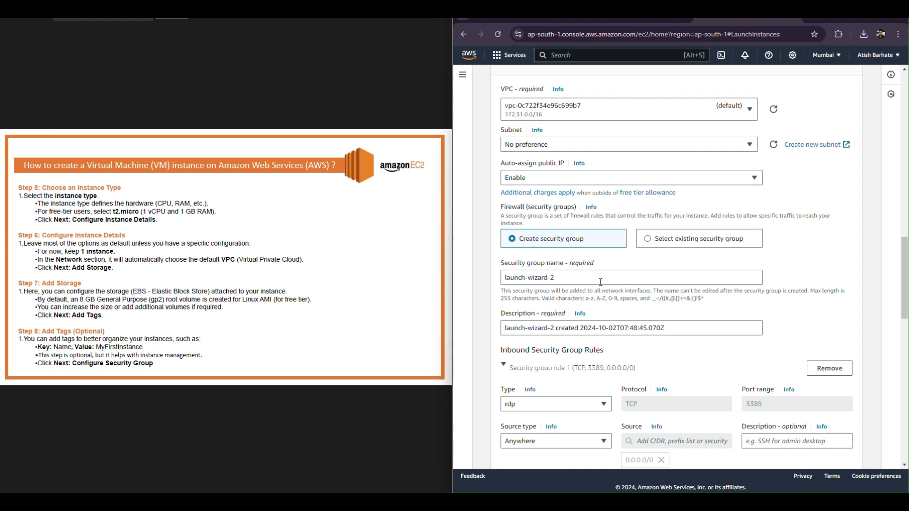
pyautogui.scroll(-1, 634, 327)
pyautogui.scroll(-2, 634, 327)
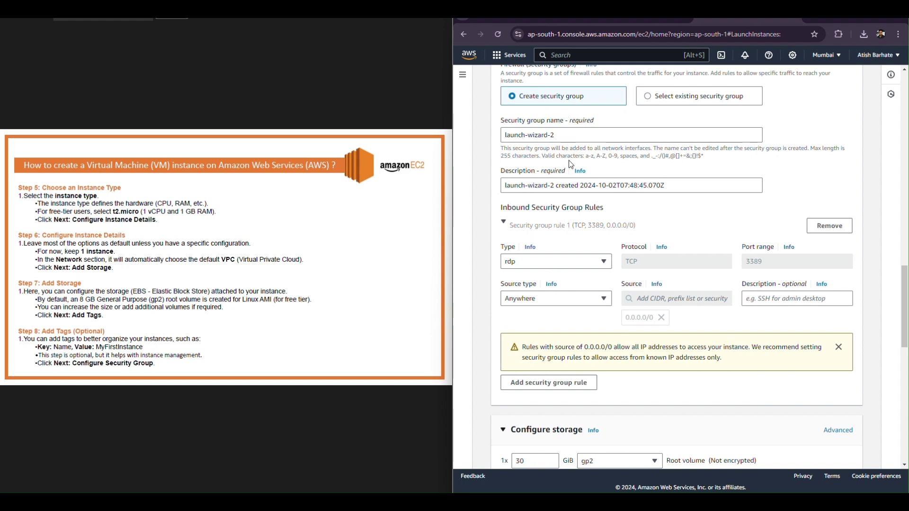
# Review the inbound rule's protocol types, keeping the type as rdp
pyautogui.scroll(-2, 568, 226)
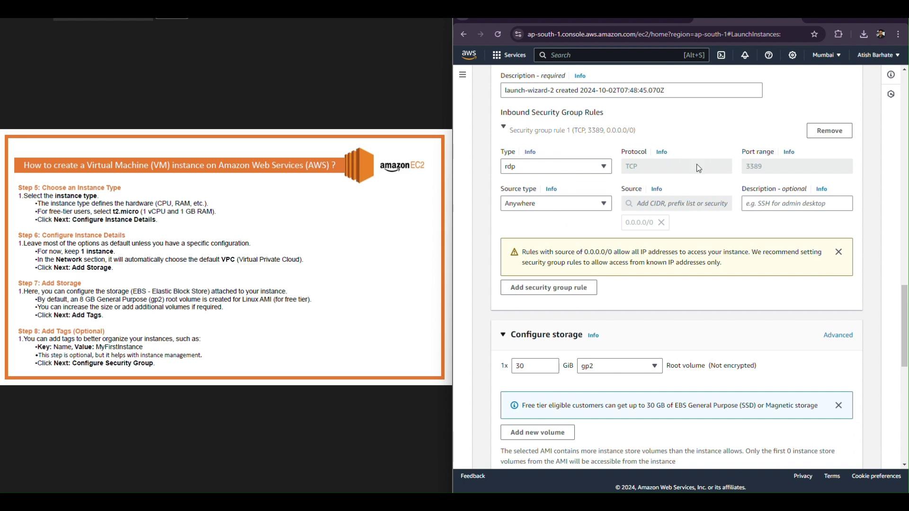
pyautogui.scroll(1, 570, 227)
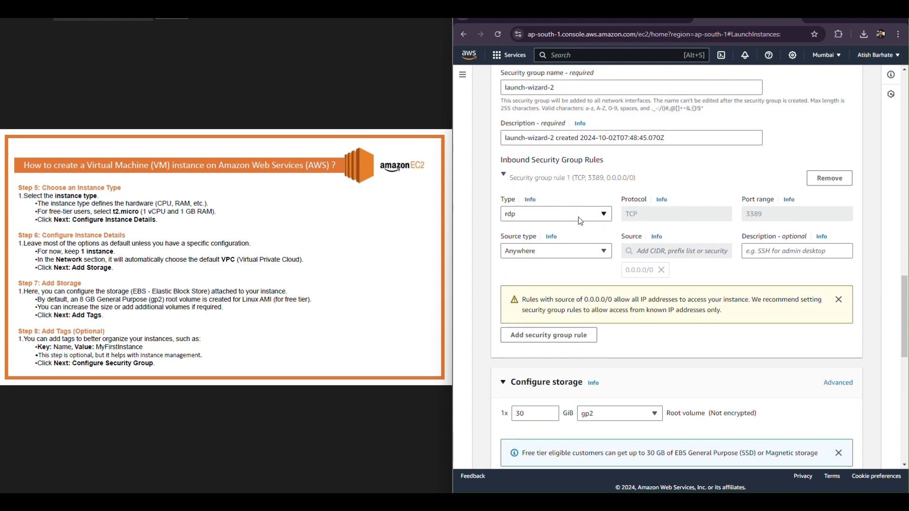
pyautogui.click(581, 214)
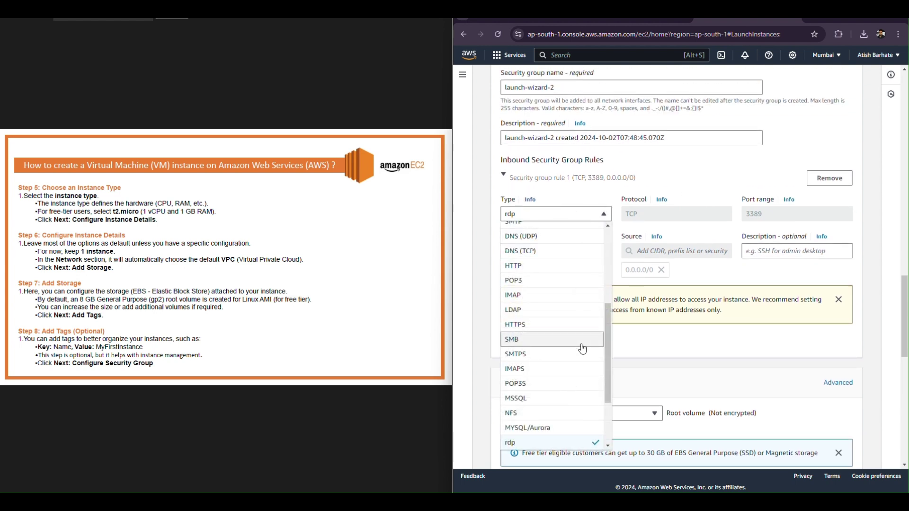
pyautogui.scroll(5, 582, 350)
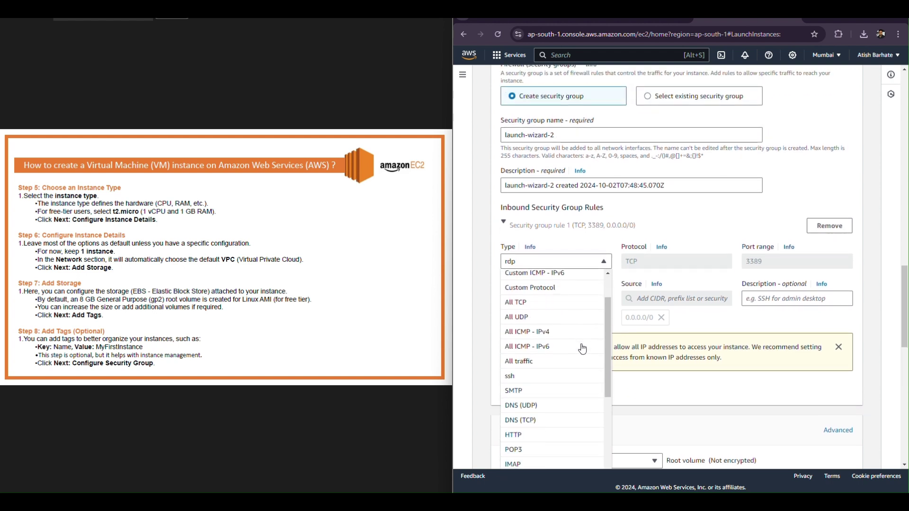
pyautogui.scroll(-5, 583, 349)
pyautogui.click(702, 213)
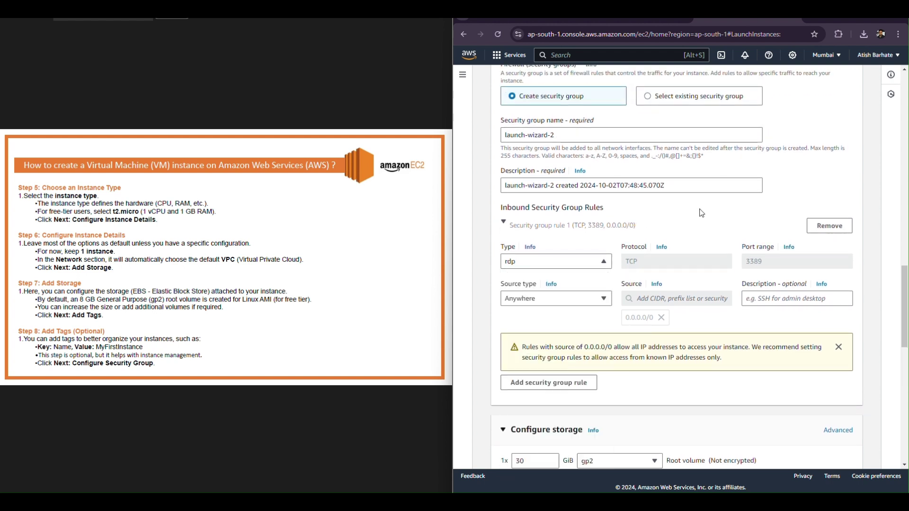
pyautogui.click(600, 262)
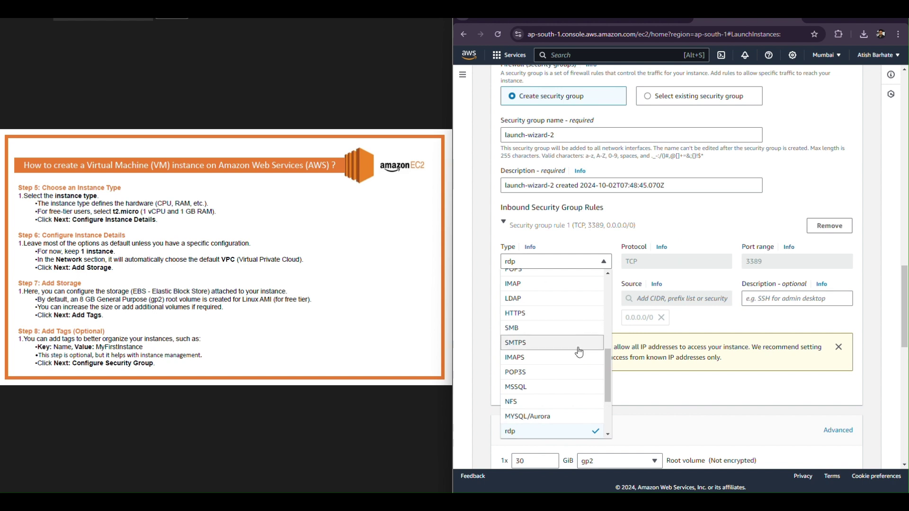
pyautogui.scroll(5, 580, 352)
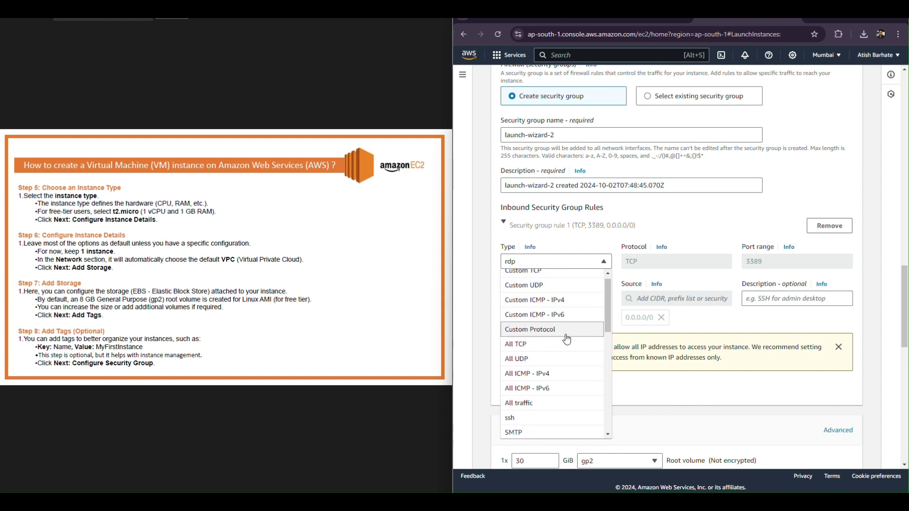
pyautogui.scroll(-3, 567, 340)
pyautogui.click(658, 216)
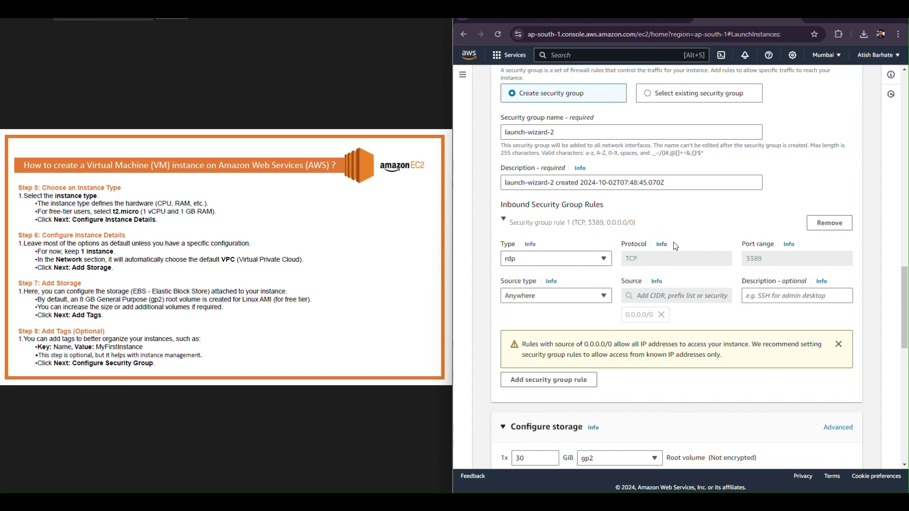
# Show the Source type choices for the RDP inbound rule
pyautogui.scroll(-1, 673, 237)
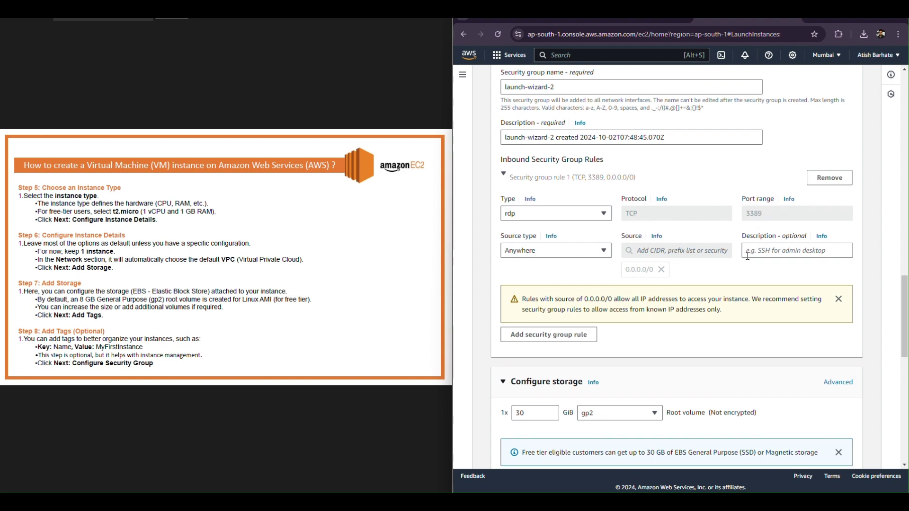
pyautogui.scroll(-1, 763, 190)
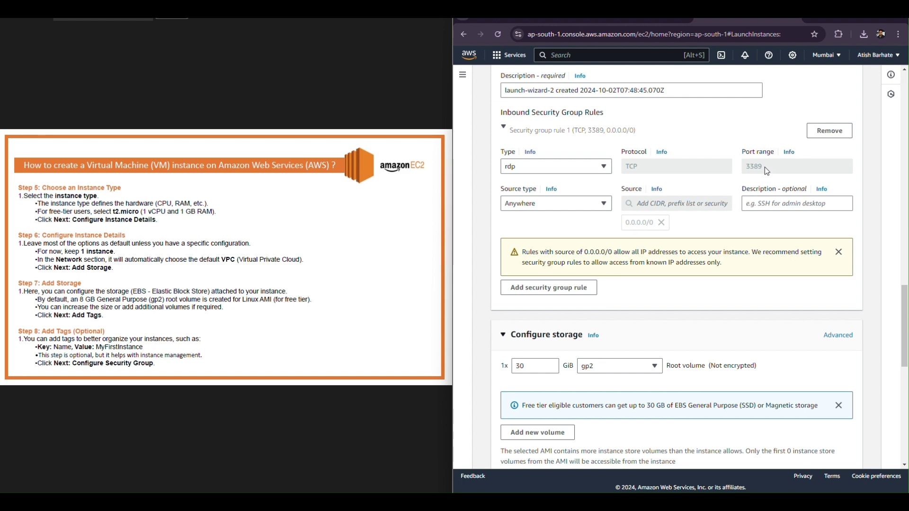
pyautogui.click(609, 209)
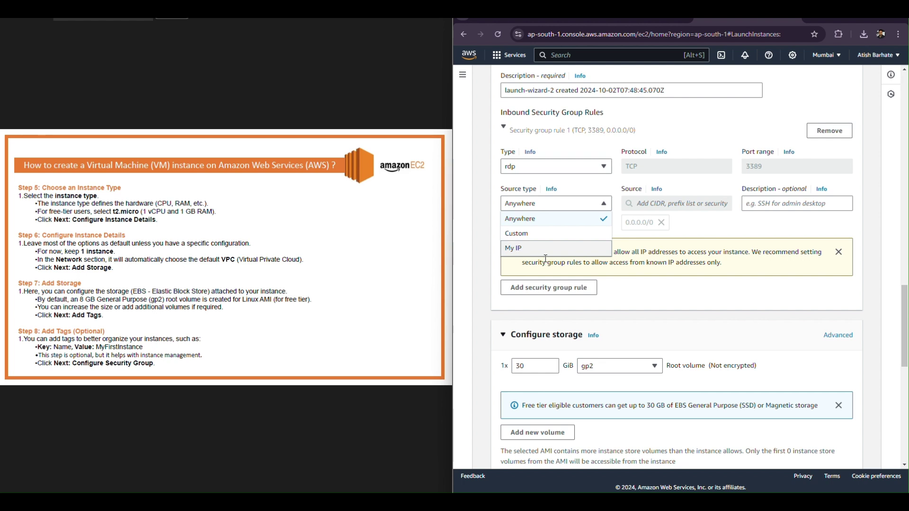
pyautogui.click(763, 231)
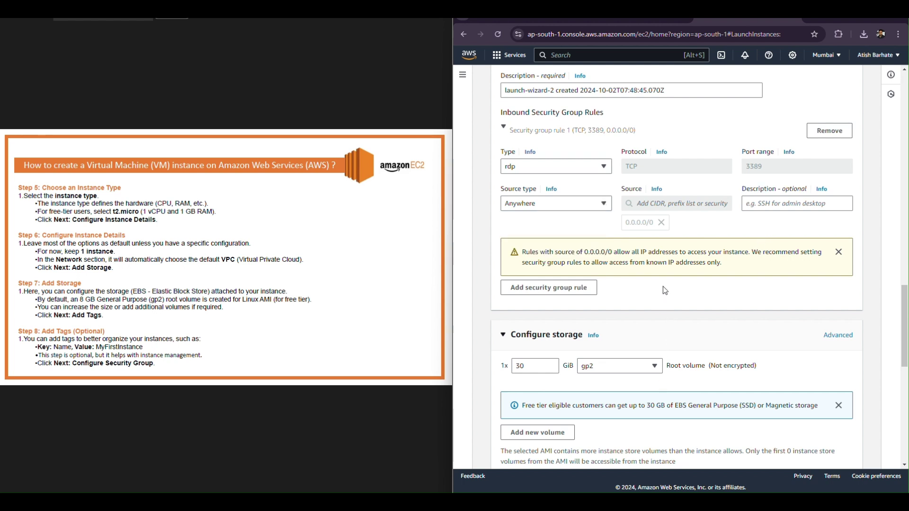
pyautogui.scroll(-1, 663, 332)
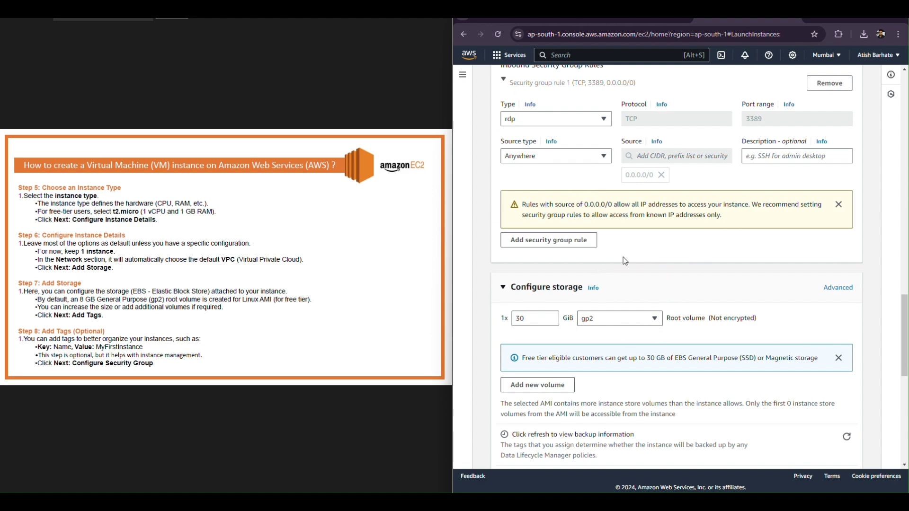
pyautogui.scroll(-1, 633, 262)
pyautogui.scroll(4, 640, 331)
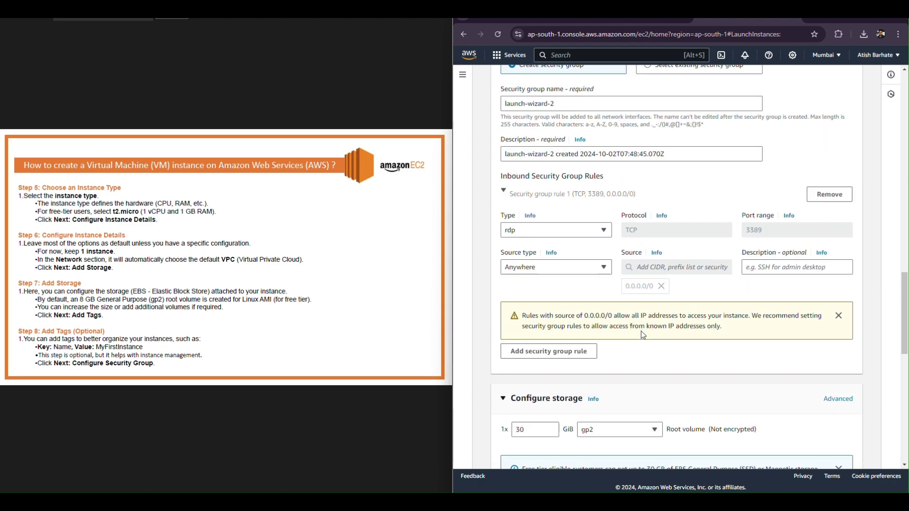
pyautogui.scroll(4, 646, 351)
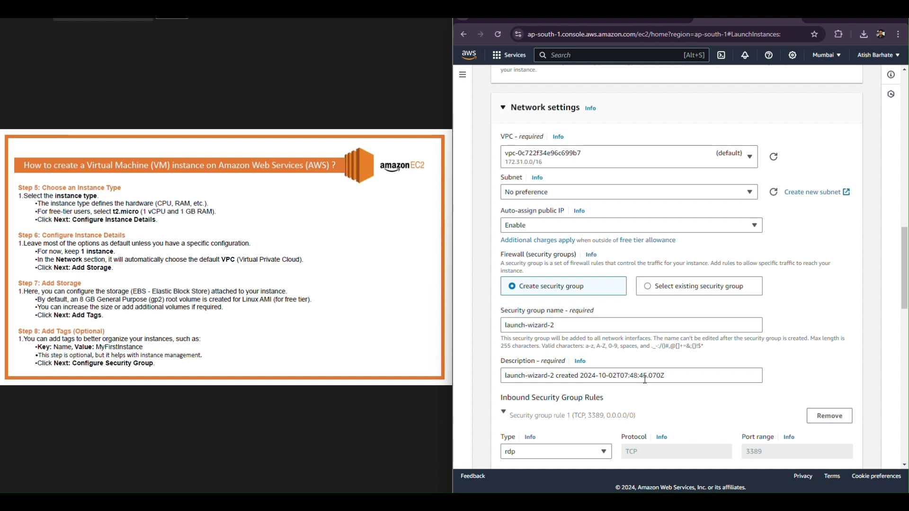
pyautogui.scroll(-3, 717, 391)
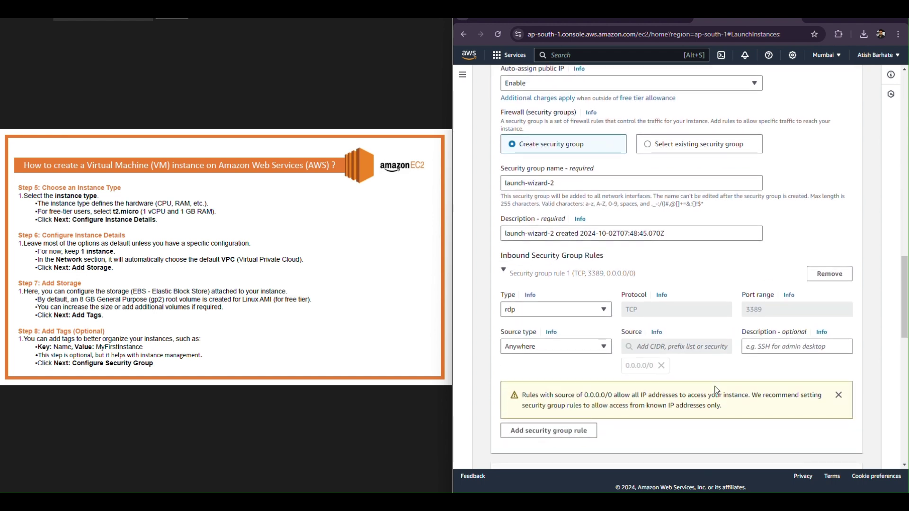
pyautogui.scroll(2, 718, 391)
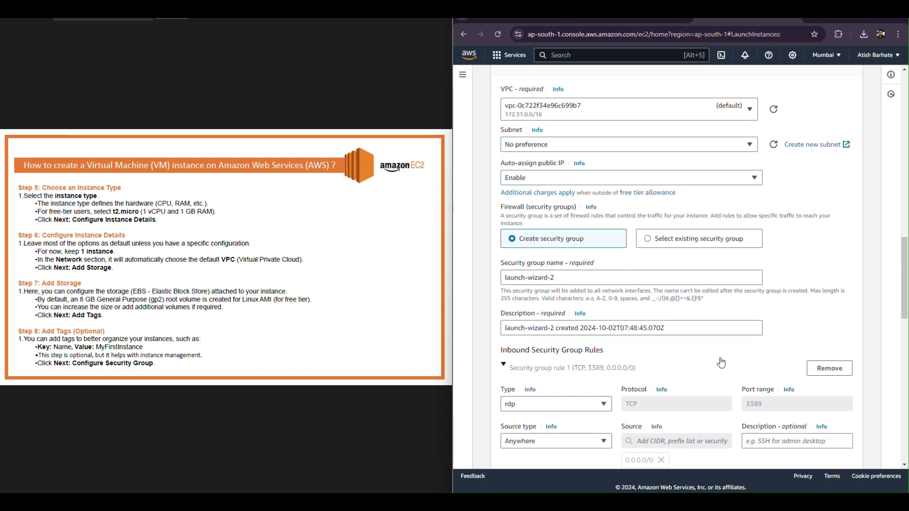
pyautogui.scroll(-2, 725, 366)
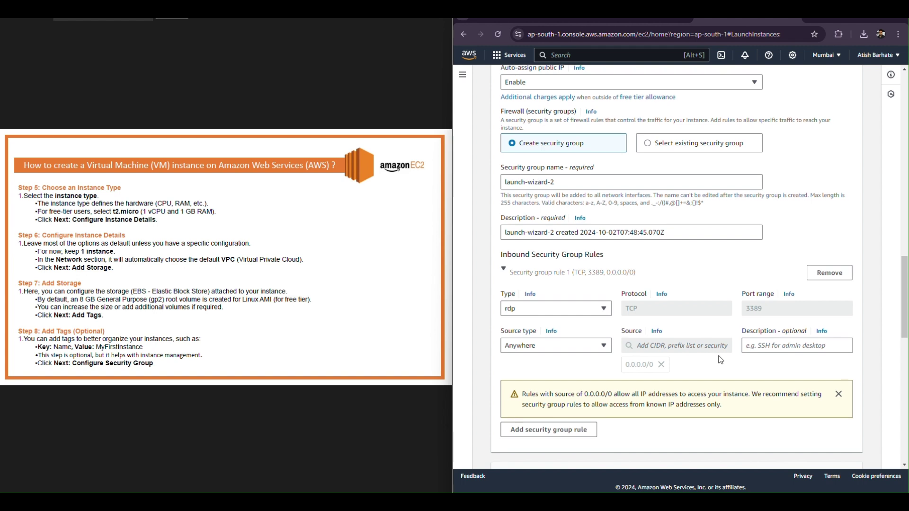
pyautogui.scroll(-4, 720, 361)
pyautogui.scroll(-3, 721, 360)
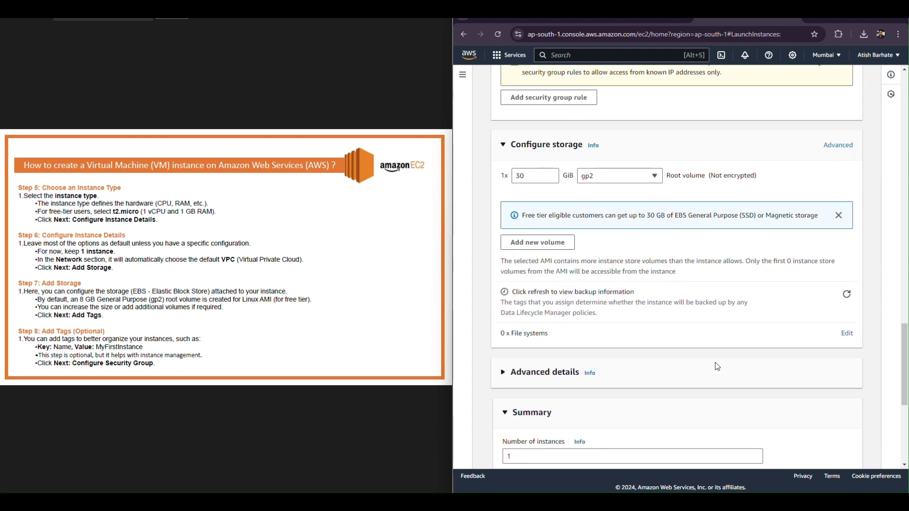
pyautogui.scroll(1, 720, 365)
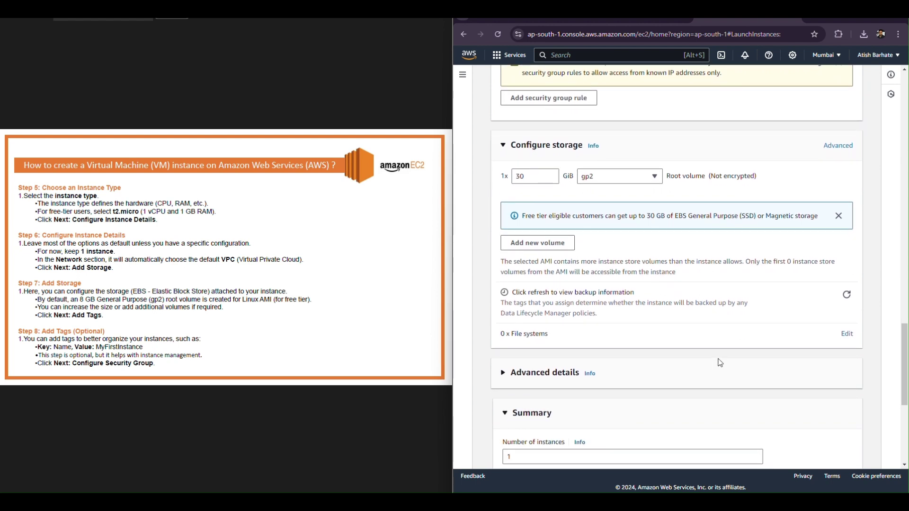
pyautogui.scroll(4, 719, 363)
pyautogui.scroll(-2, 716, 361)
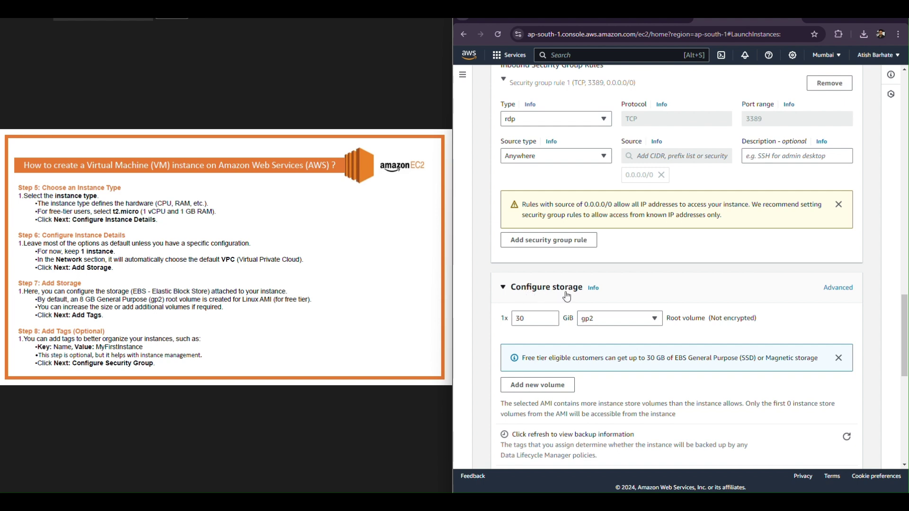
pyautogui.scroll(-1, 568, 296)
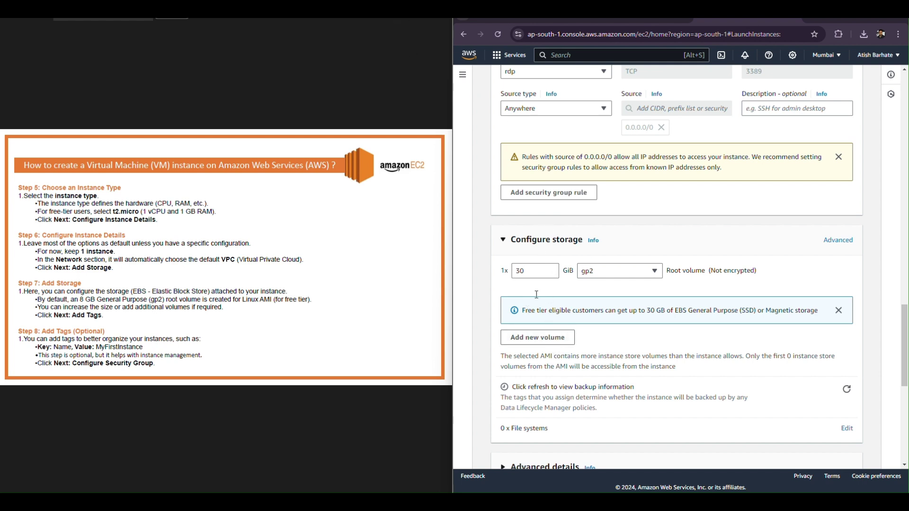
pyautogui.scroll(-1, 591, 334)
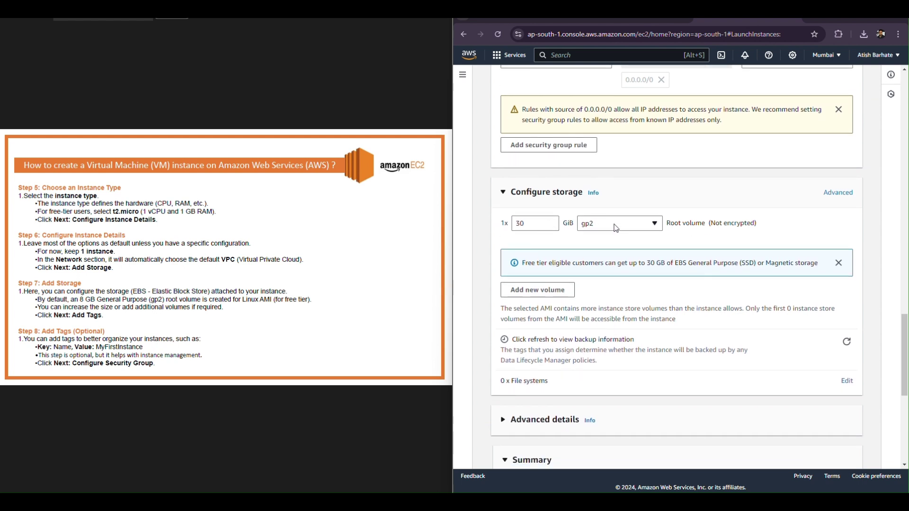
pyautogui.click(623, 230)
pyautogui.click(623, 231)
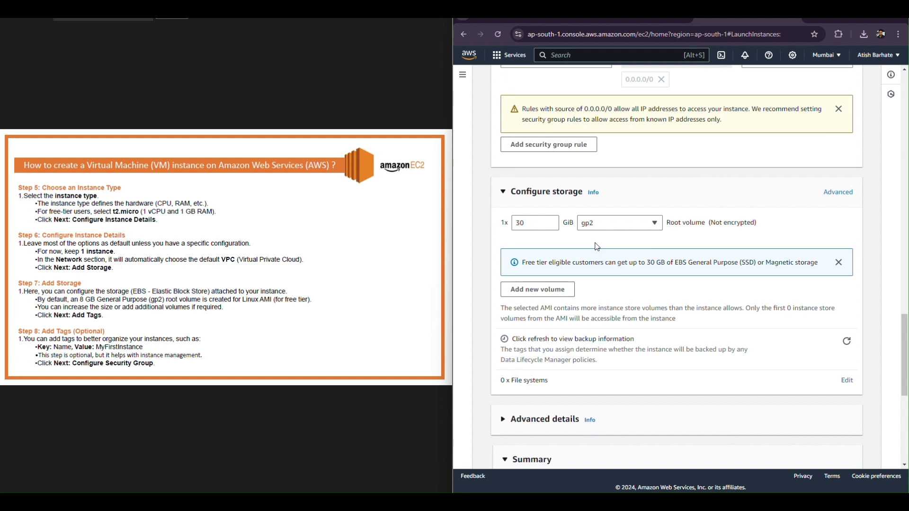
pyautogui.scroll(-2, 597, 246)
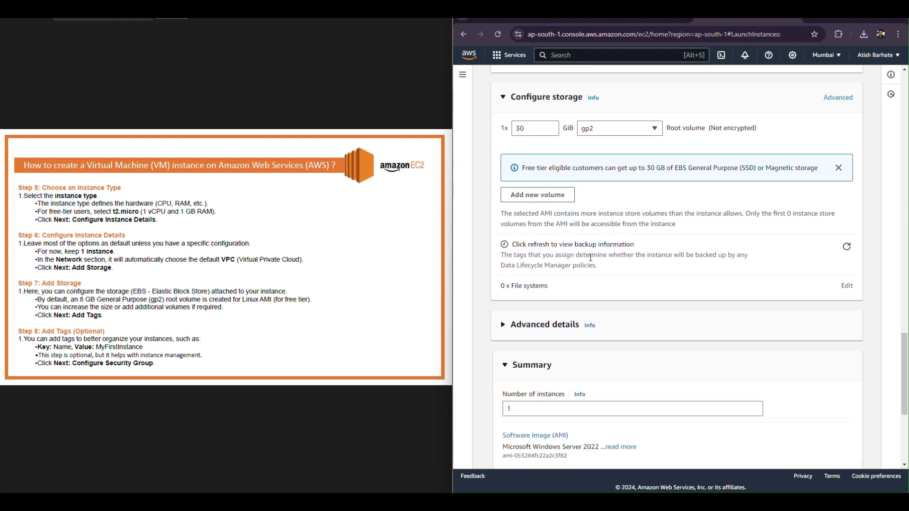
pyautogui.scroll(-2, 592, 257)
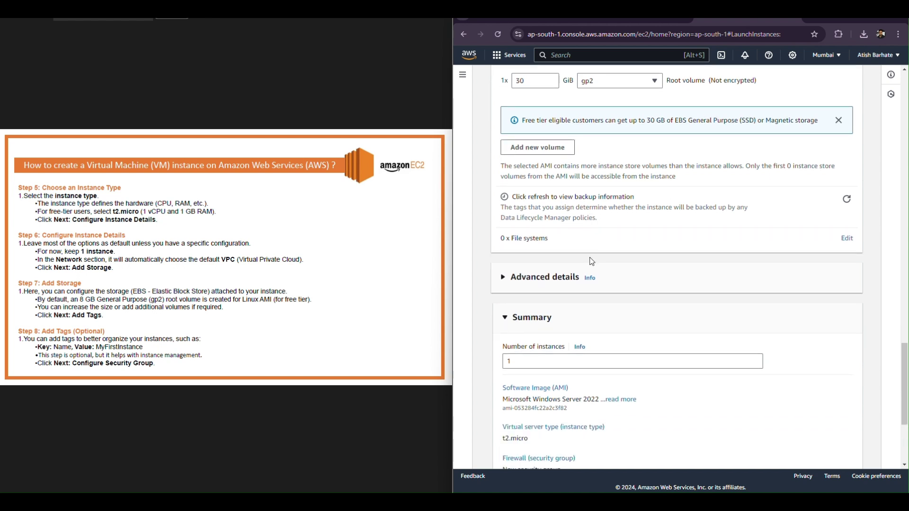
pyautogui.scroll(-1, 586, 274)
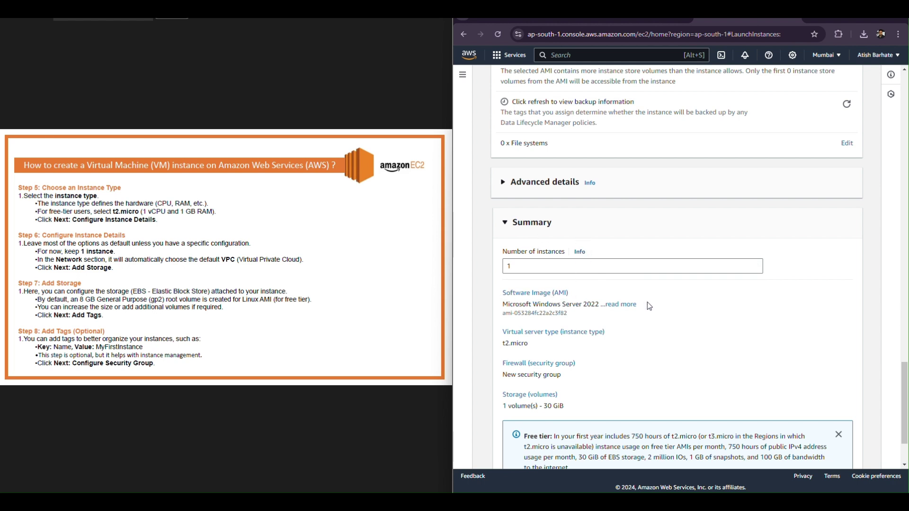
pyautogui.scroll(-1, 646, 302)
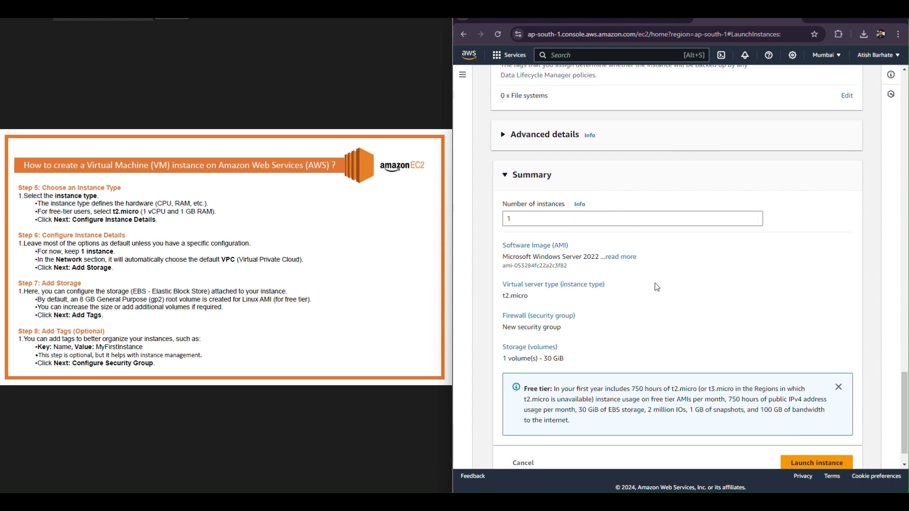
pyautogui.scroll(-1, 655, 283)
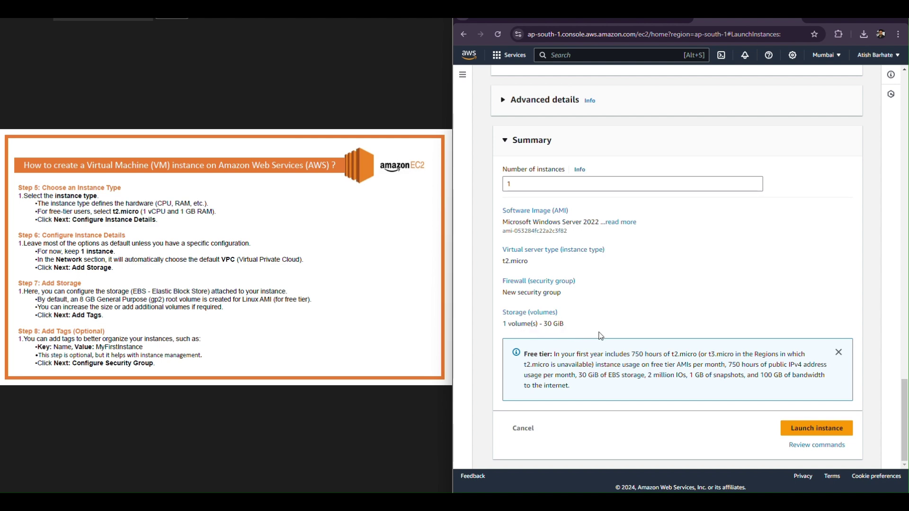
pyautogui.scroll(5, 602, 338)
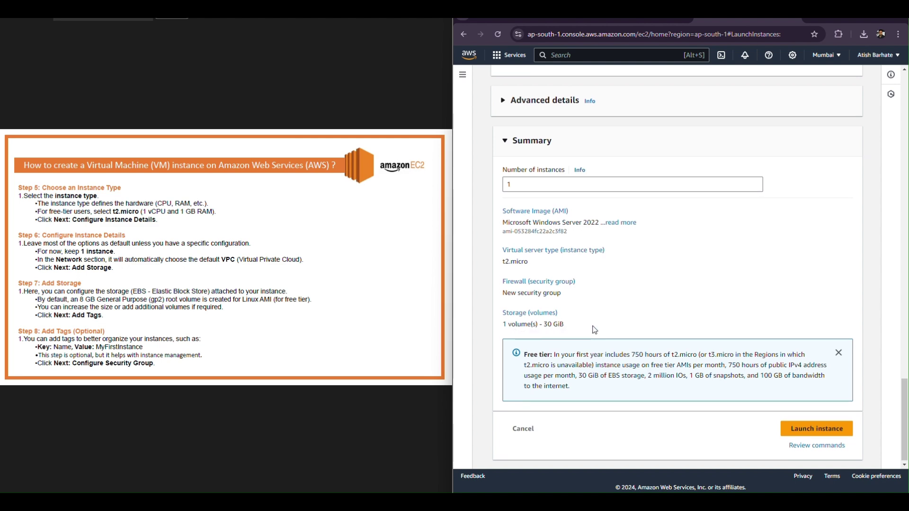
pyautogui.scroll(-5, 597, 336)
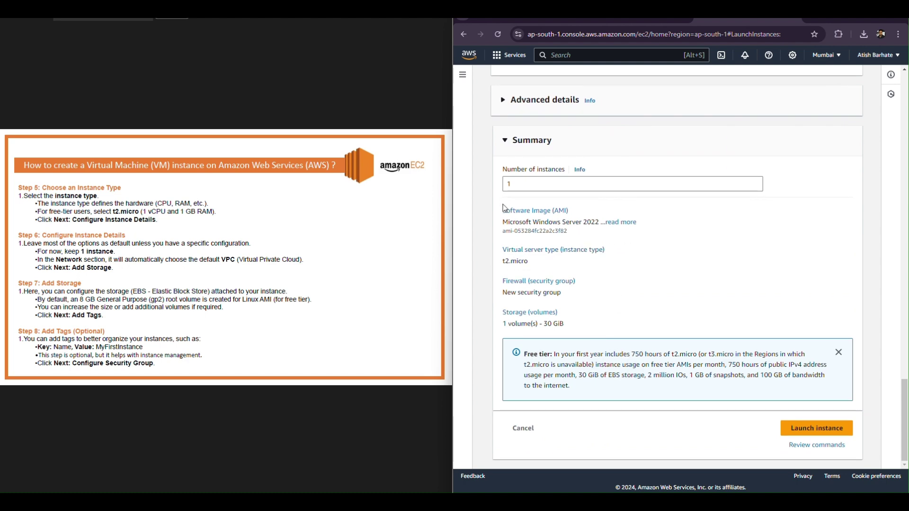
pyautogui.scroll(20, 699, 303)
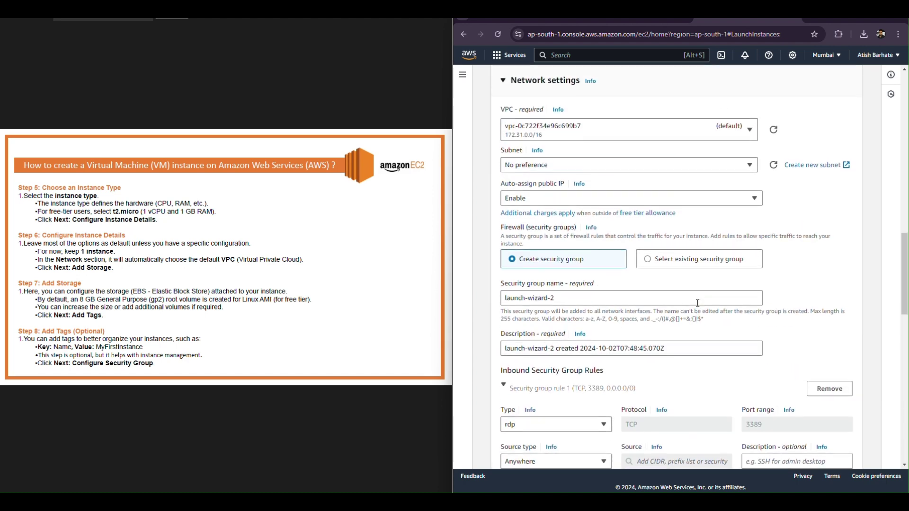
pyautogui.scroll(-15, 700, 308)
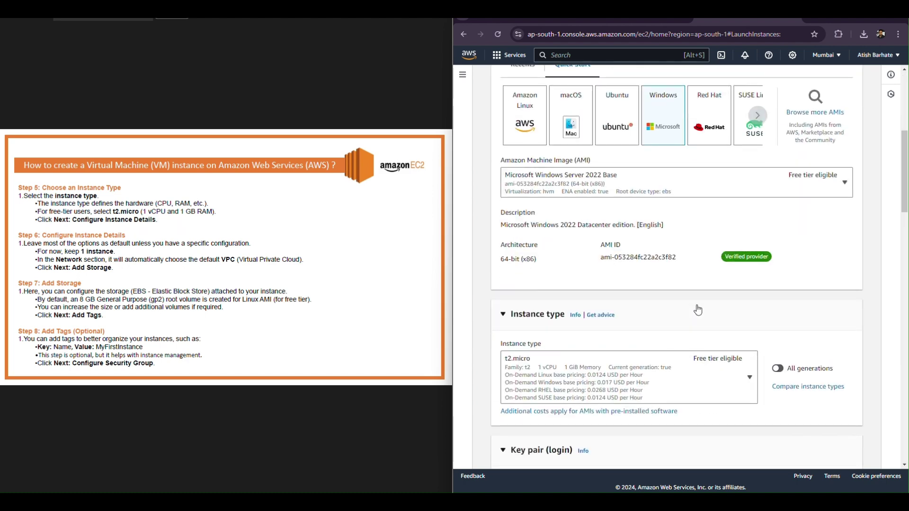
pyautogui.scroll(-4, 681, 322)
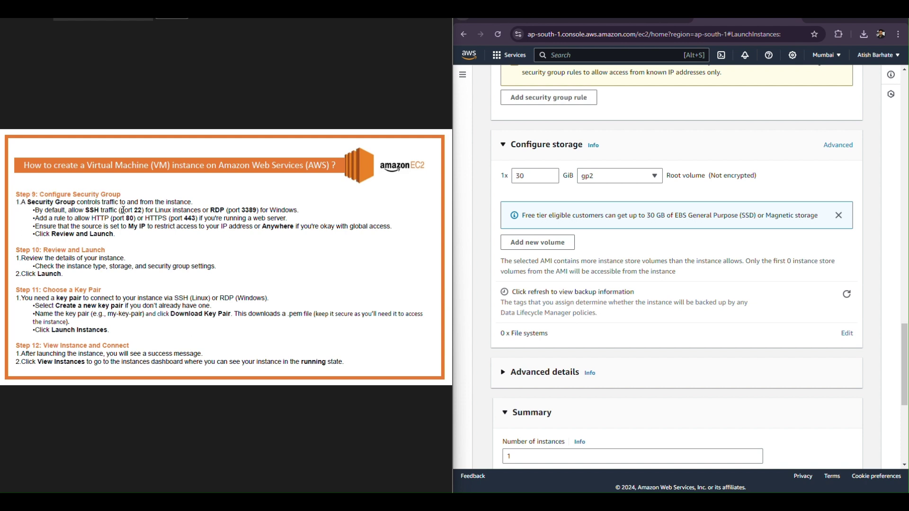
pyautogui.scroll(10, 655, 284)
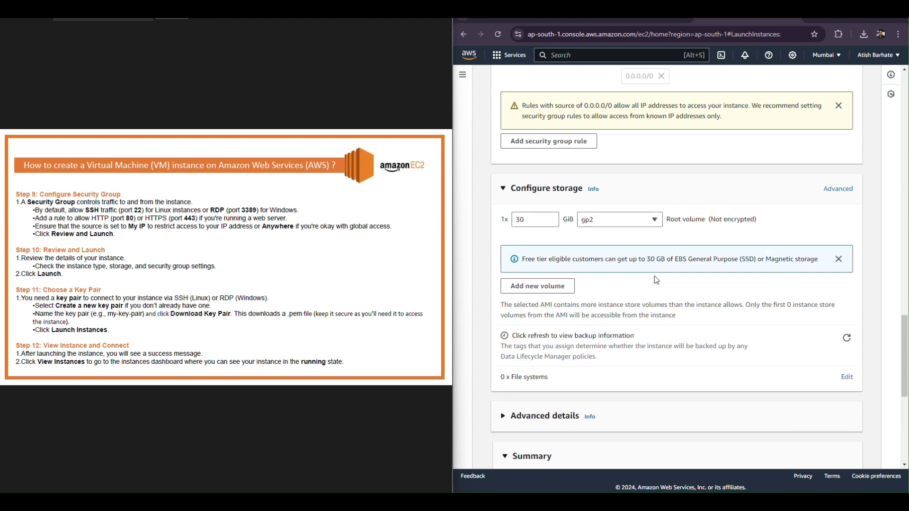
pyautogui.scroll(4, 657, 294)
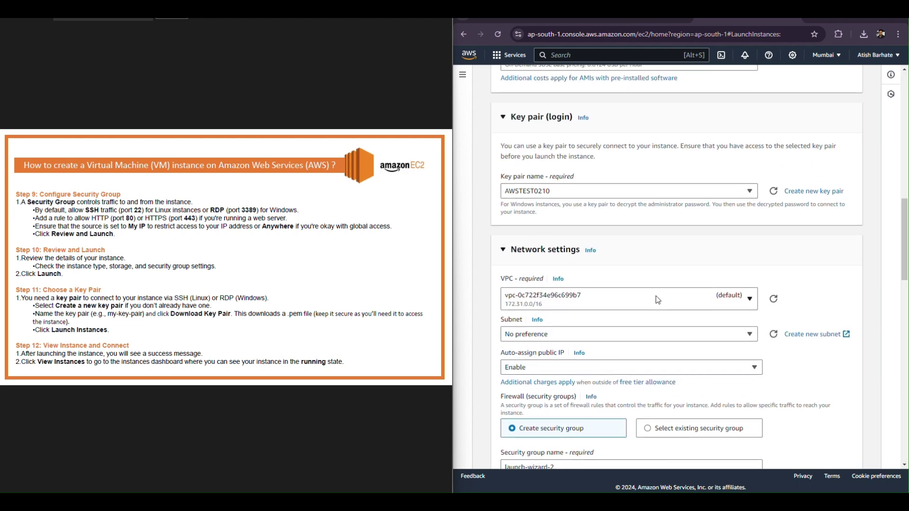
pyautogui.scroll(-3, 655, 296)
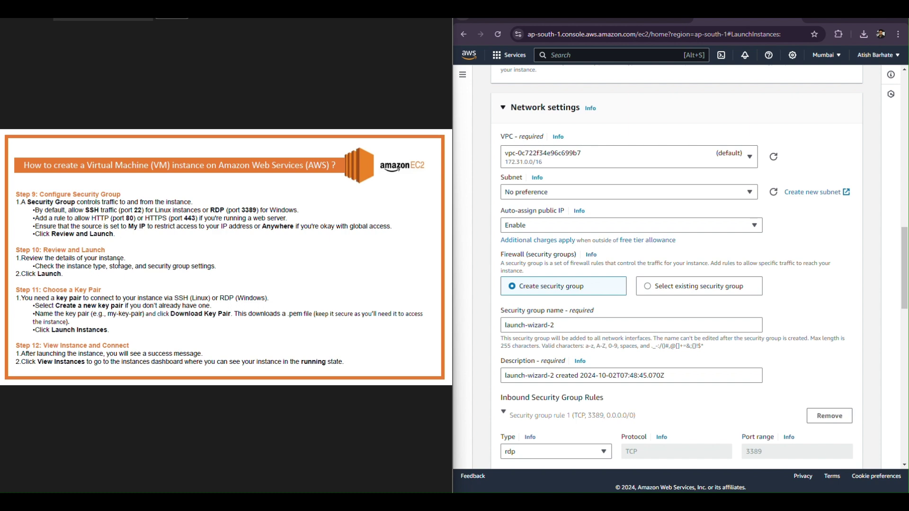
pyautogui.scroll(-10, 616, 284)
pyautogui.scroll(-5, 635, 315)
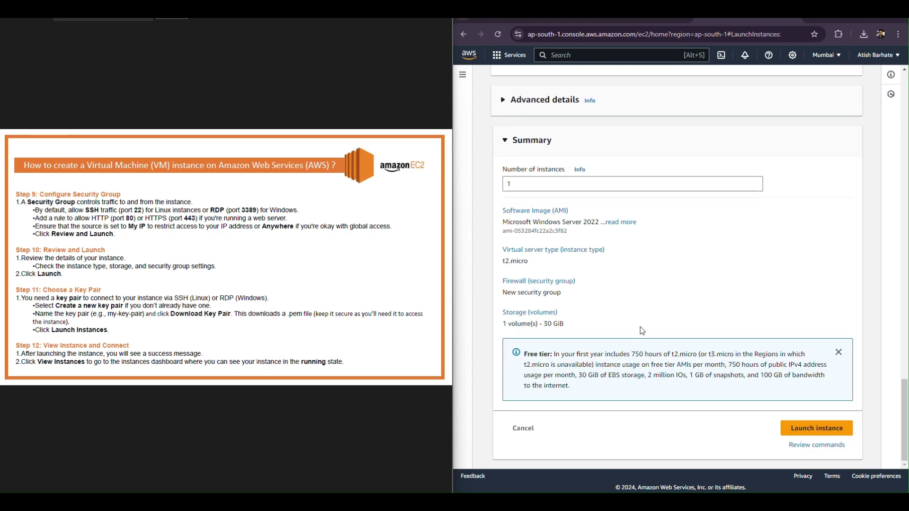
pyautogui.scroll(1, 640, 328)
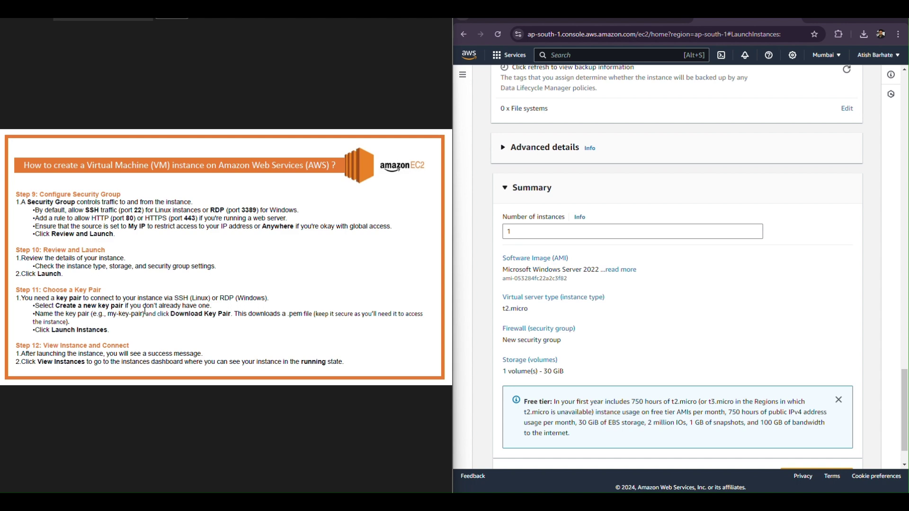
pyautogui.scroll(20, 681, 315)
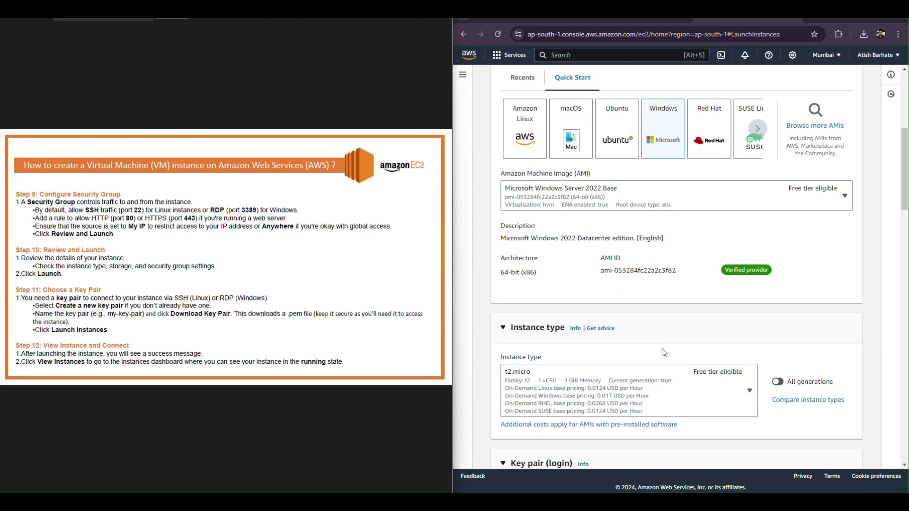
pyautogui.scroll(-3, 662, 349)
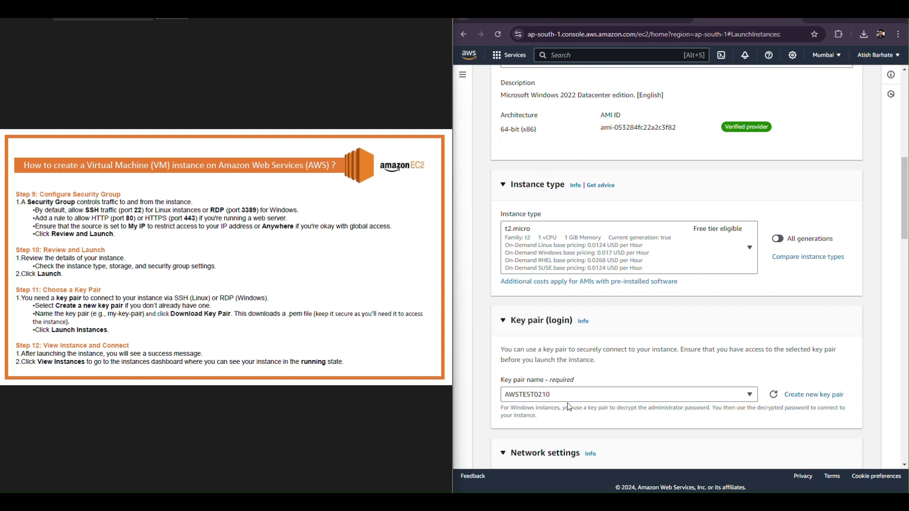
pyautogui.click(864, 34)
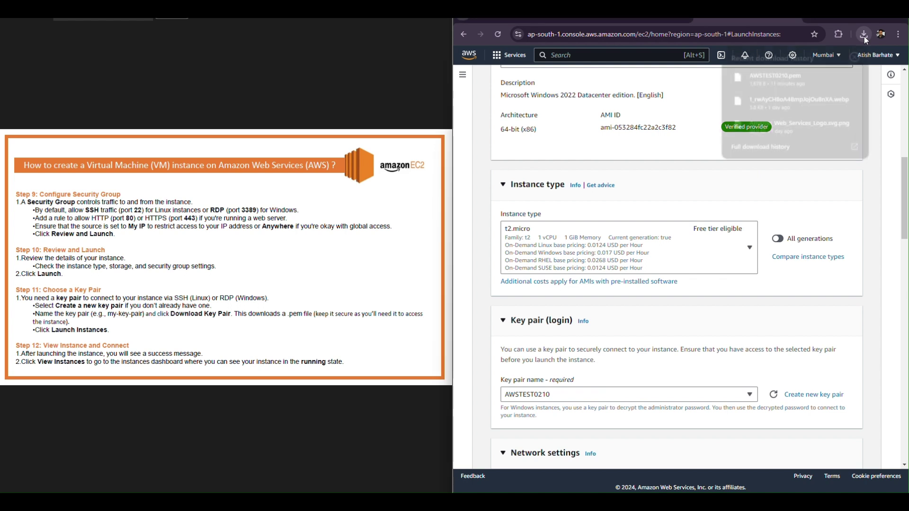
pyautogui.click(828, 16)
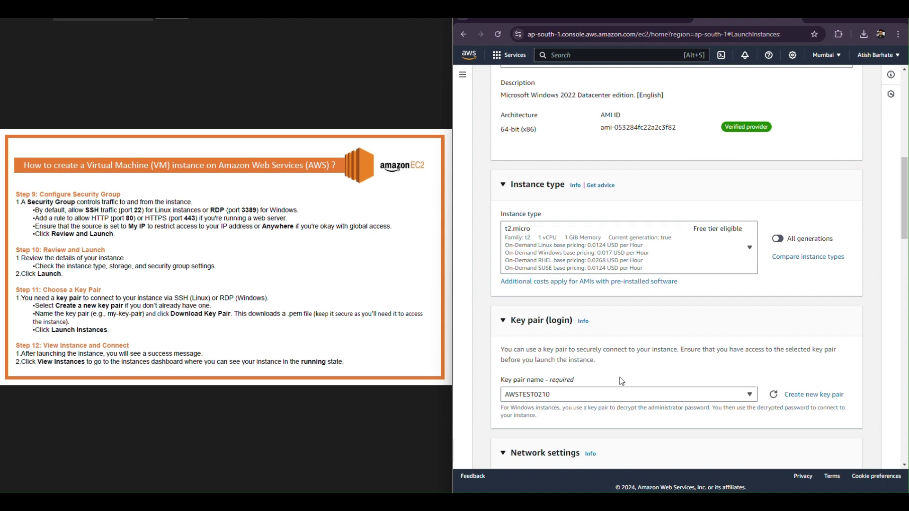
pyautogui.scroll(-15, 619, 386)
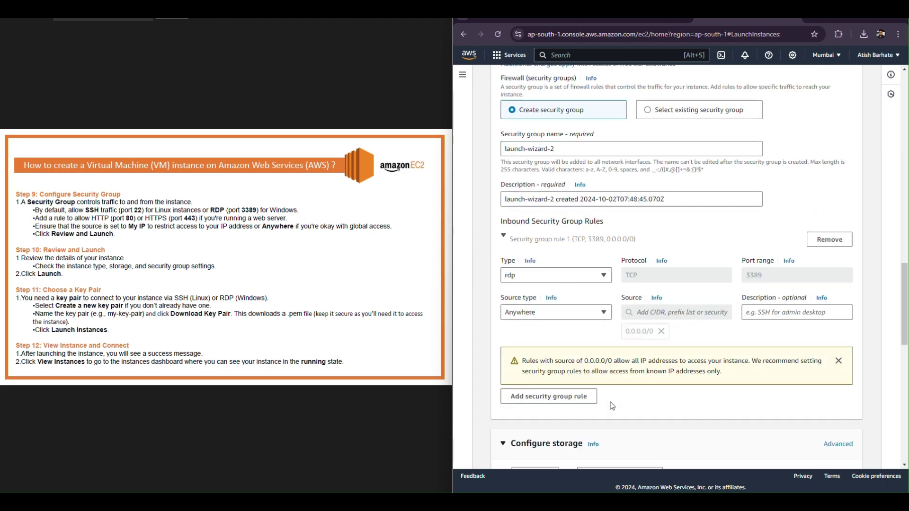
# Launch the configured Windows Server 2022 t2.micro instance from the Summary panel
pyautogui.scroll(-10, 612, 409)
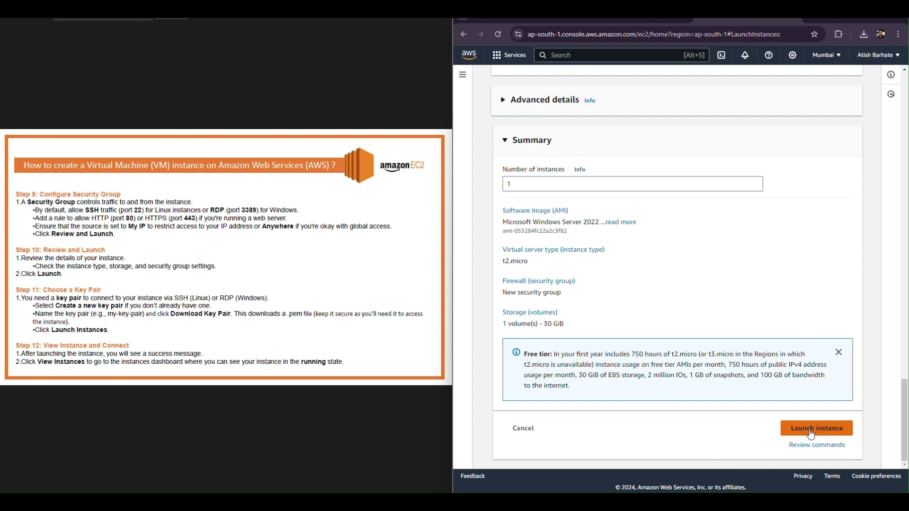
pyautogui.click(811, 434)
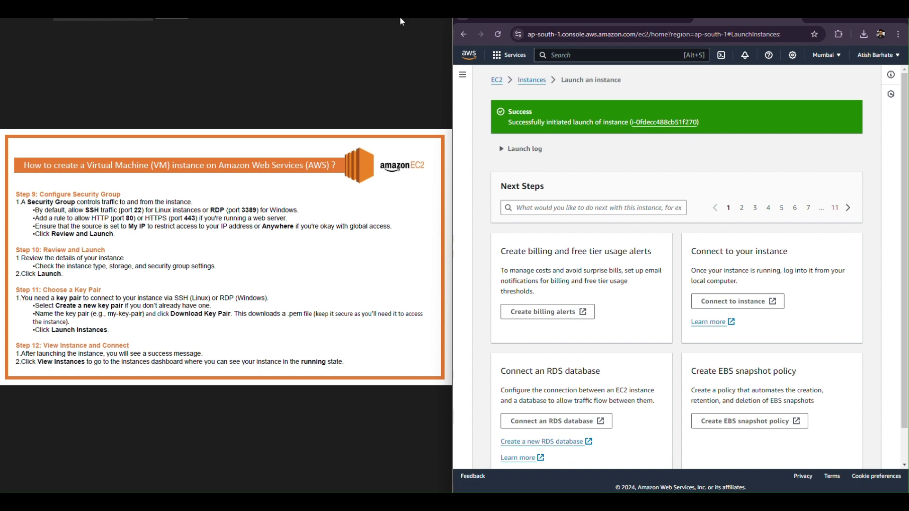
# Go to the new instance, accept cookies, and select the AWSTESTVM row to show its running details
pyautogui.click(658, 126)
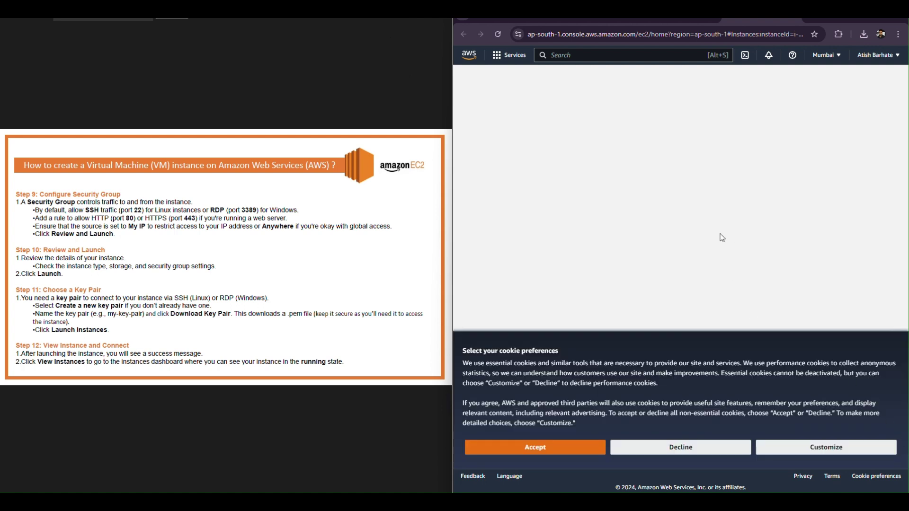
pyautogui.click(552, 449)
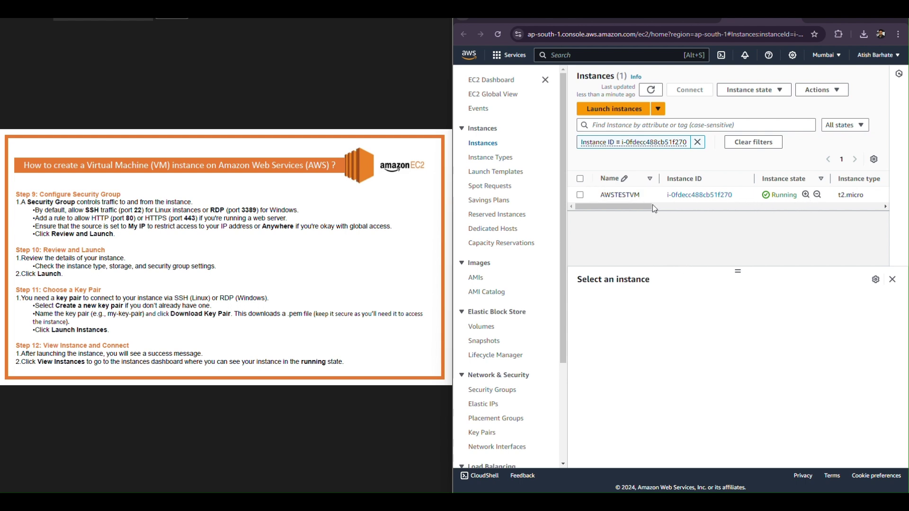
pyautogui.moveTo(638, 206); pyautogui.dragTo(606, 224)
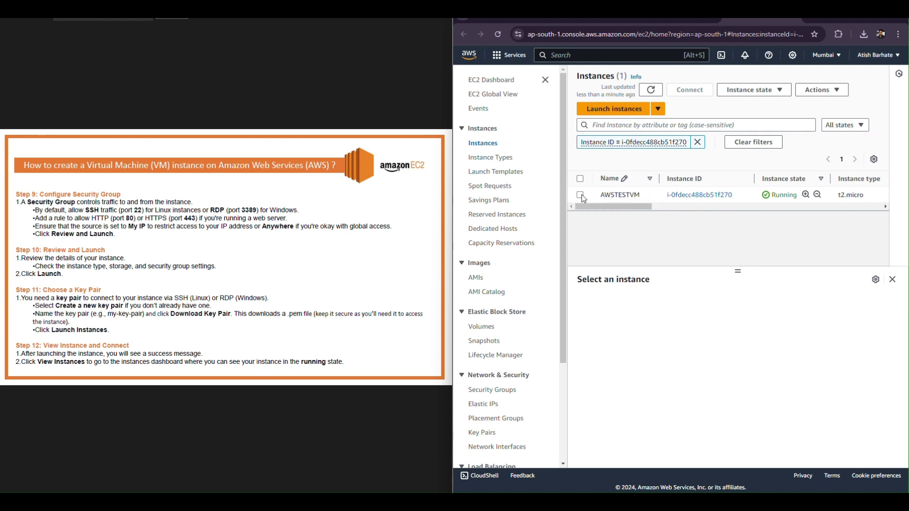
pyautogui.click(581, 195)
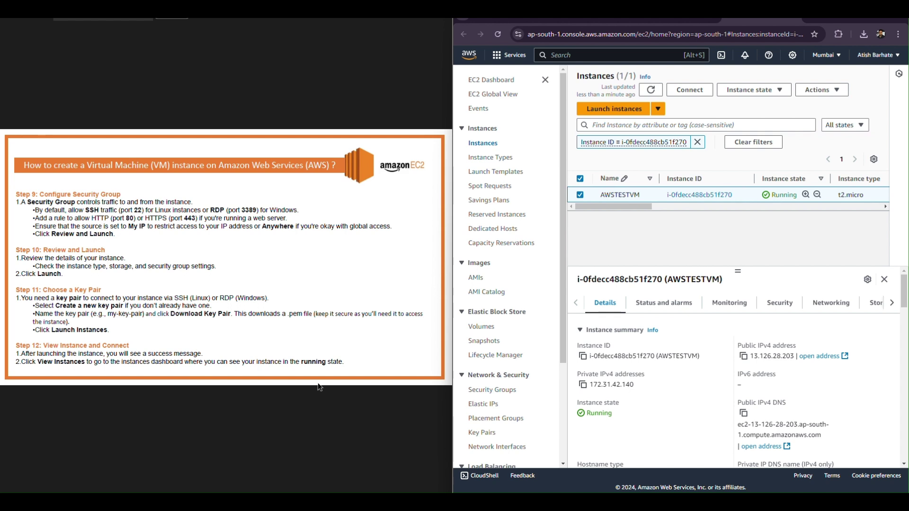
pyautogui.moveTo(253, 457)
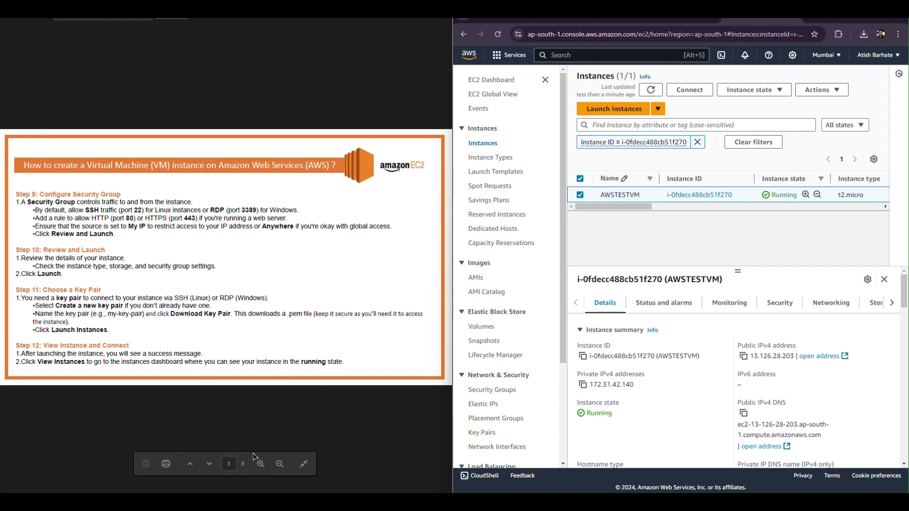
pyautogui.click(209, 465)
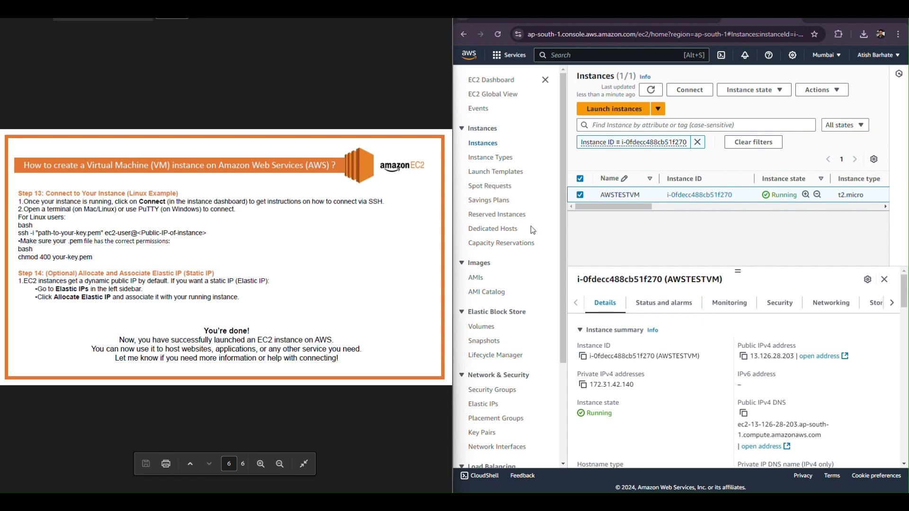
# Download the AWSTESTVM.rdp file from the RDP client tab of Connect to instance
pyautogui.click(697, 95)
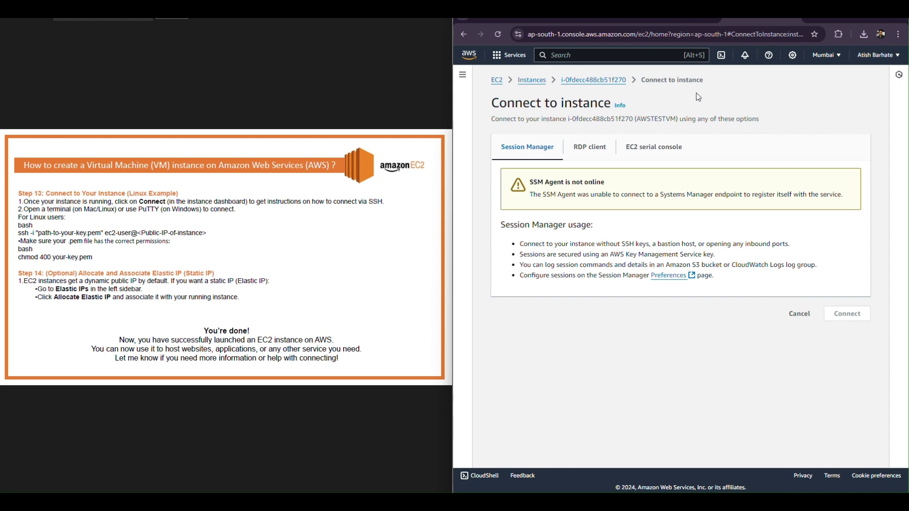
pyautogui.click(590, 154)
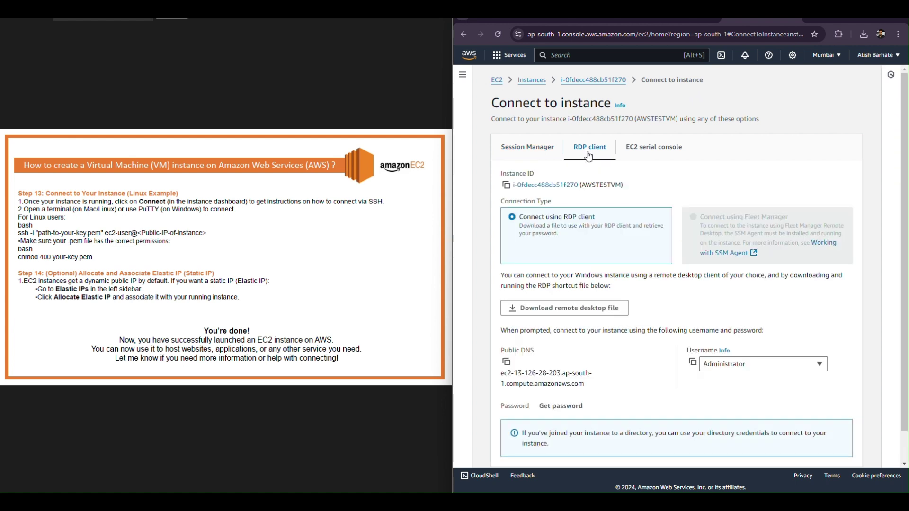
pyautogui.scroll(-2, 614, 344)
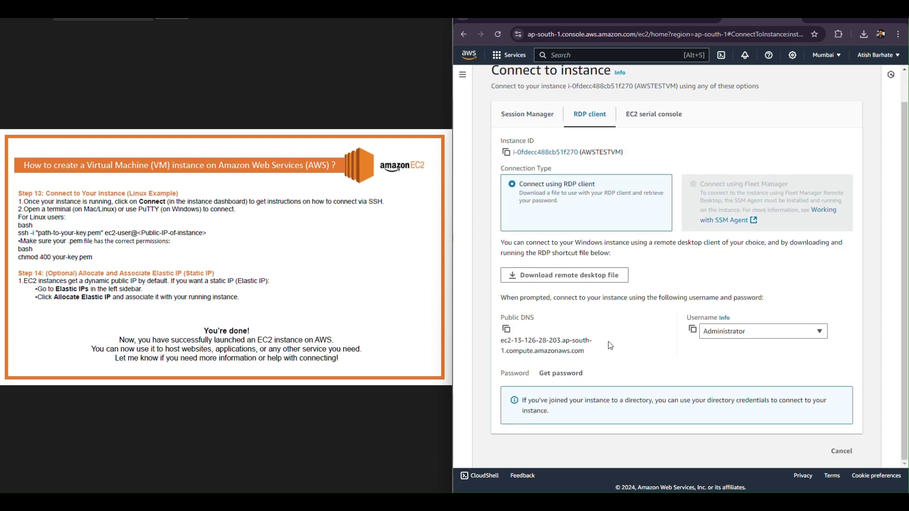
pyautogui.click(551, 278)
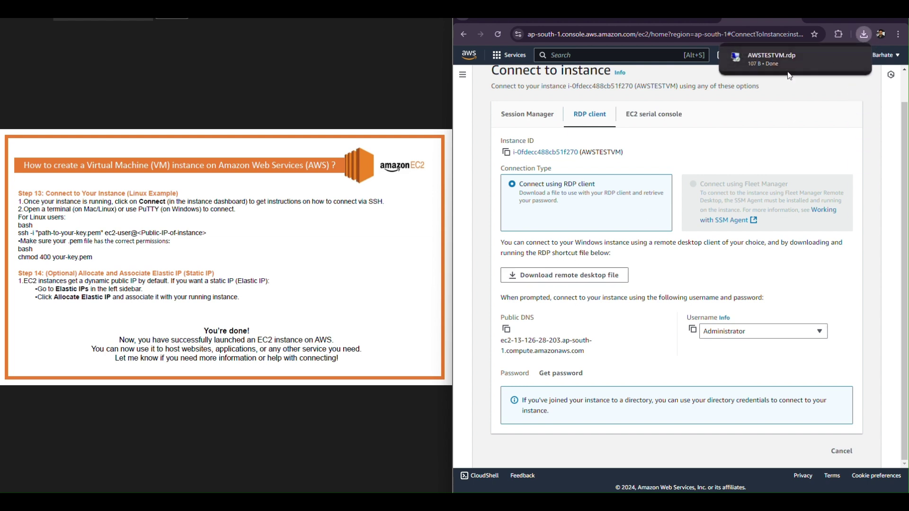
pyautogui.moveTo(823, 61)
# Run AWSTESTVM.rdp past the unknown-publisher warning and open the Get Windows password page
pyautogui.click(803, 58)
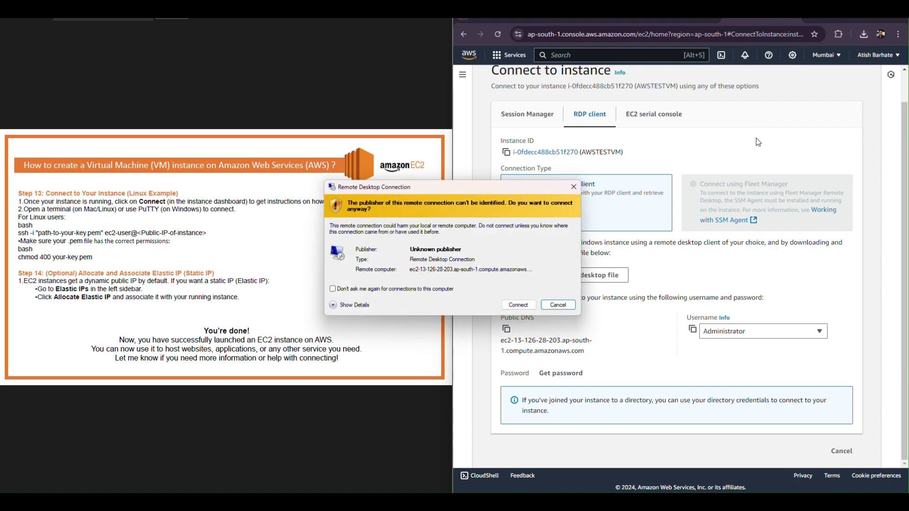
pyautogui.click(517, 305)
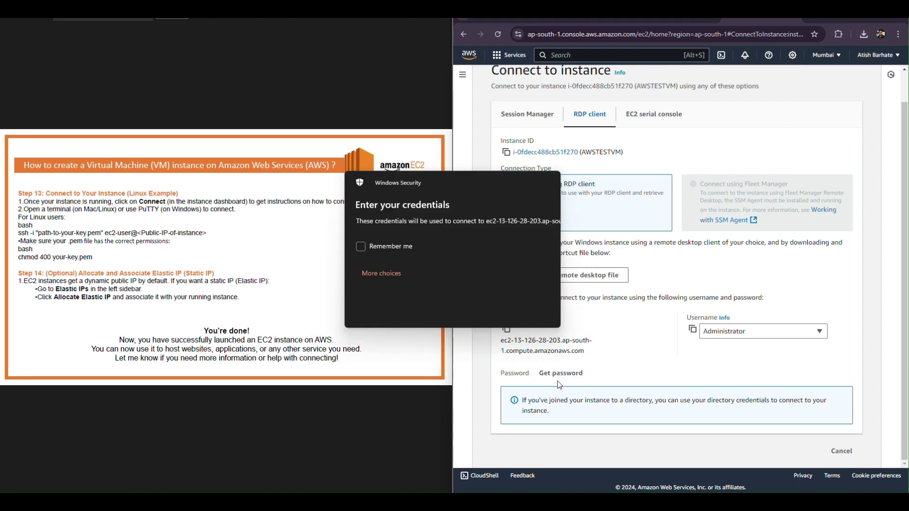
pyautogui.moveTo(492, 183); pyautogui.dragTo(320, 156)
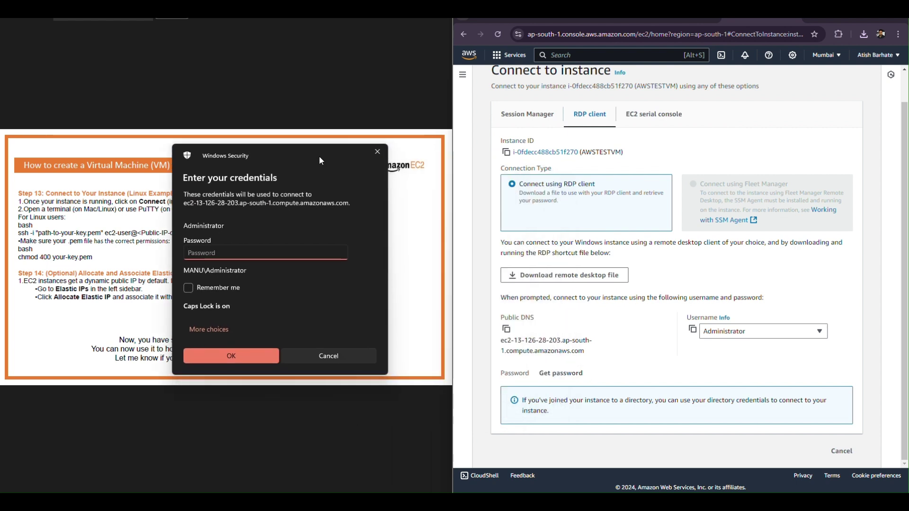
pyautogui.click(569, 374)
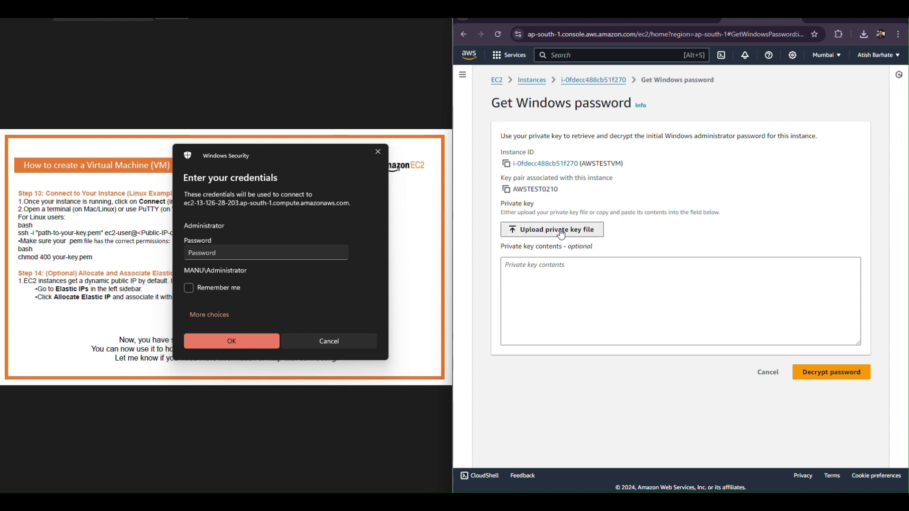
# Decrypt the administrator password using the AWSTEST0210.pem key file and copy it
pyautogui.click(563, 233)
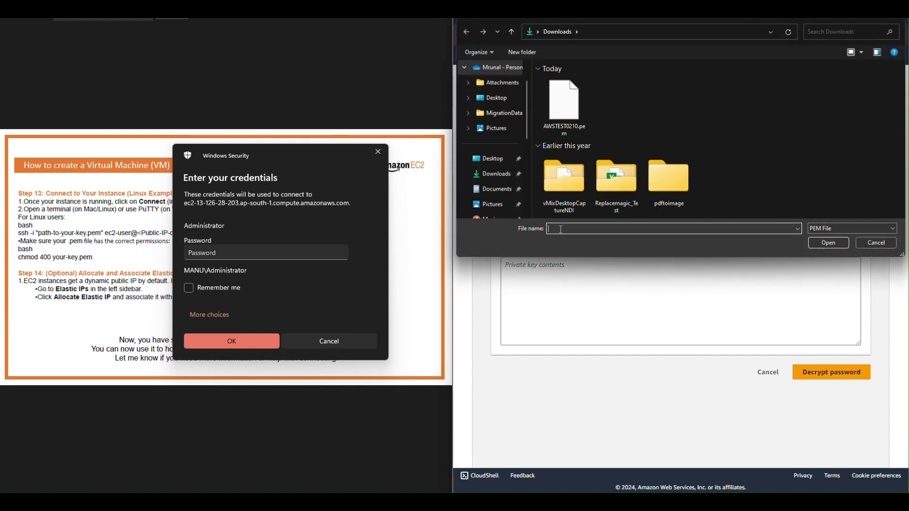
pyautogui.click(565, 116)
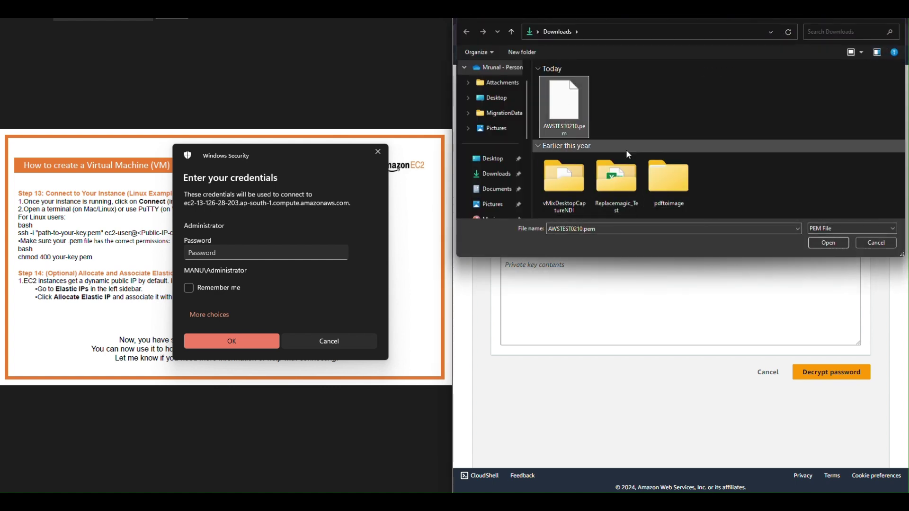
pyautogui.click(823, 243)
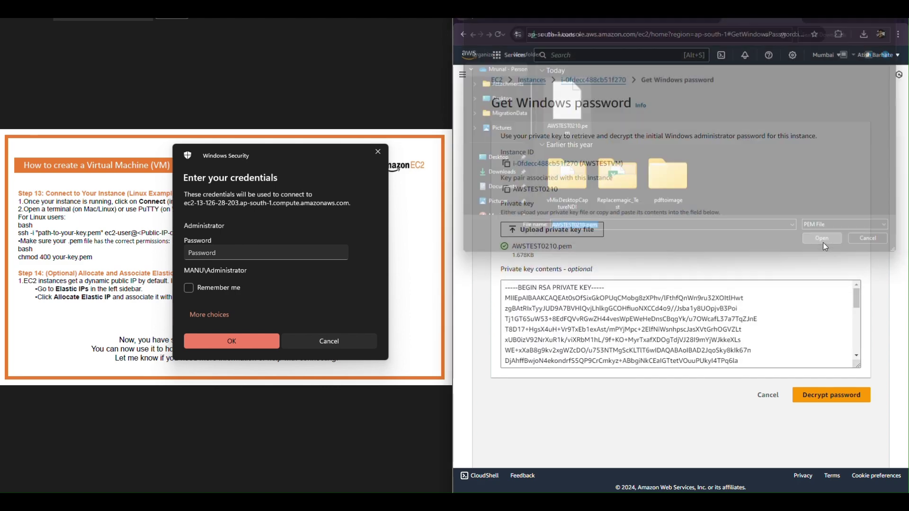
pyautogui.click(831, 400)
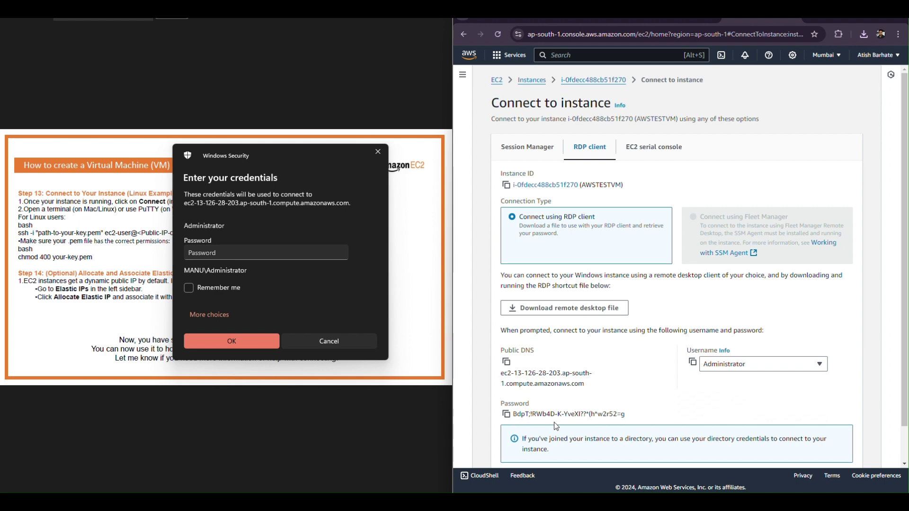
pyautogui.click(506, 417)
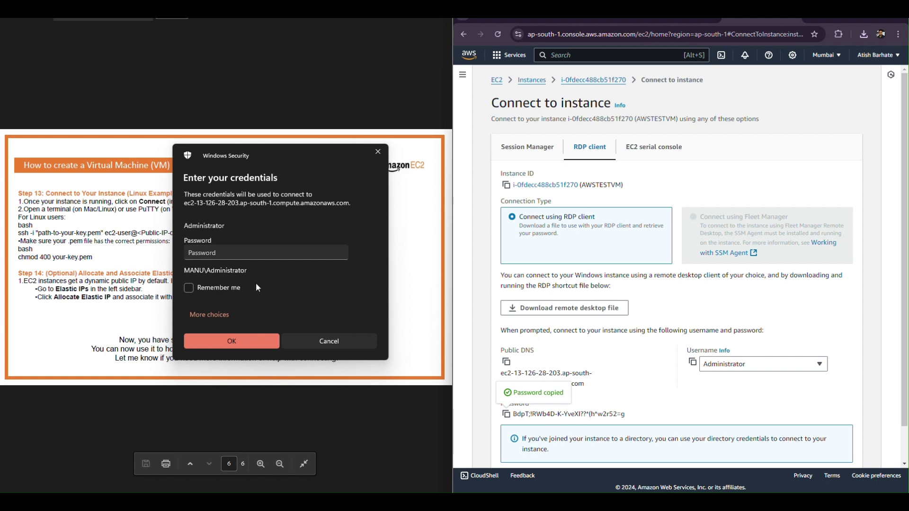
# Paste the decrypted password into the Windows Security prompt and submit the credentials
pyautogui.click(271, 257)
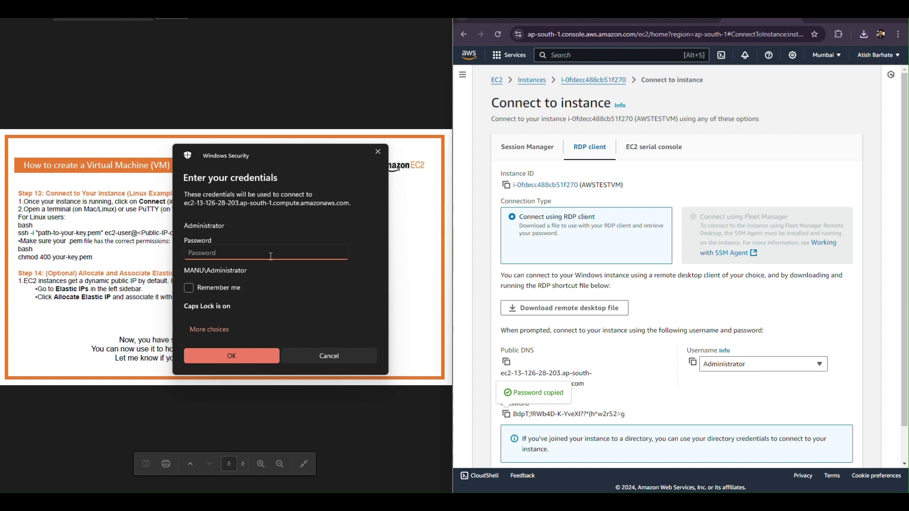
pyautogui.hotkey('ctrl', 'v')
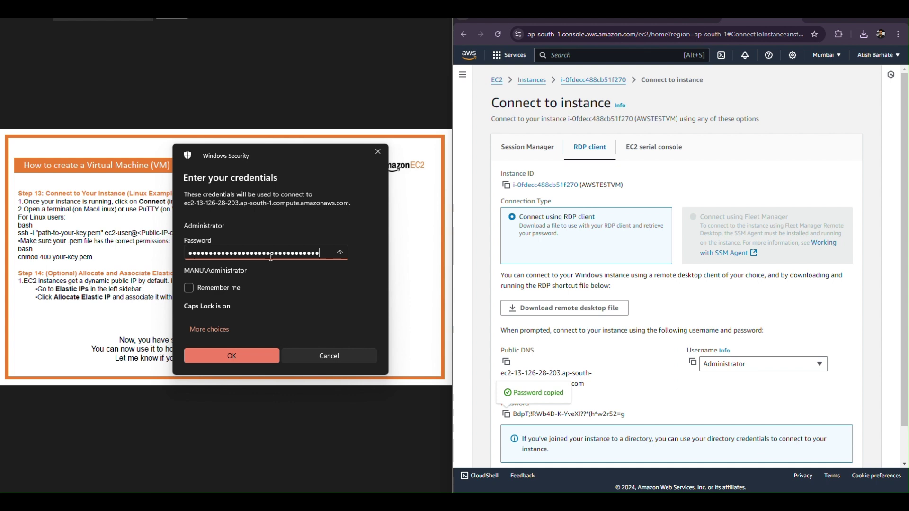
pyautogui.press('capslock')
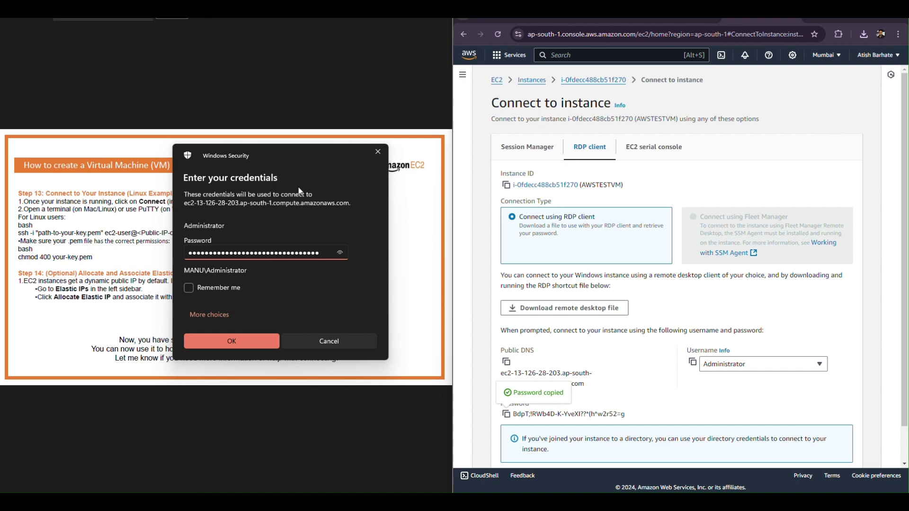
pyautogui.moveTo(305, 150); pyautogui.dragTo(648, 148)
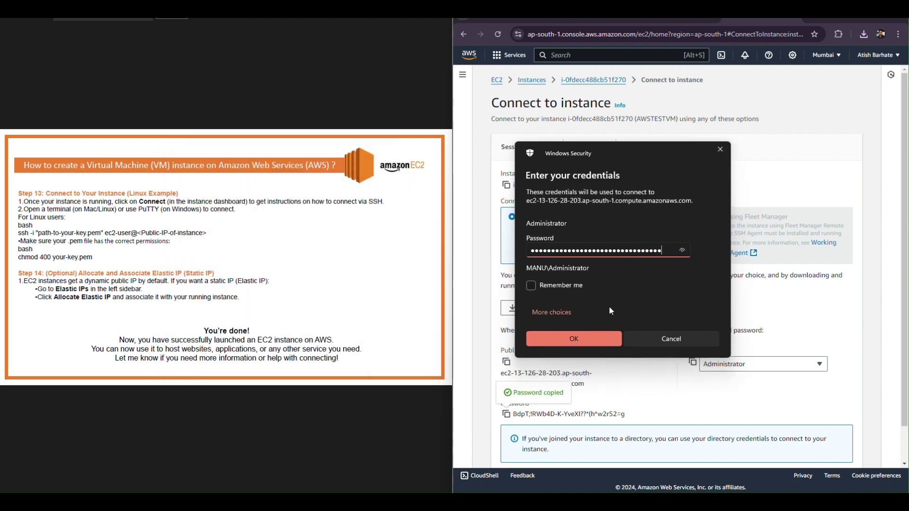
pyautogui.click(588, 344)
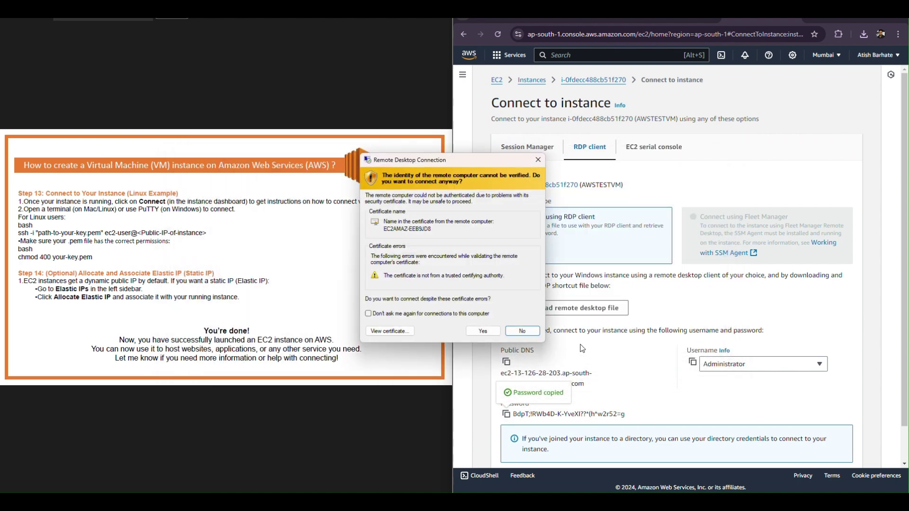
# Accept the untrusted-certificate warning to load the instance's Windows Server desktop
pyautogui.click(492, 337)
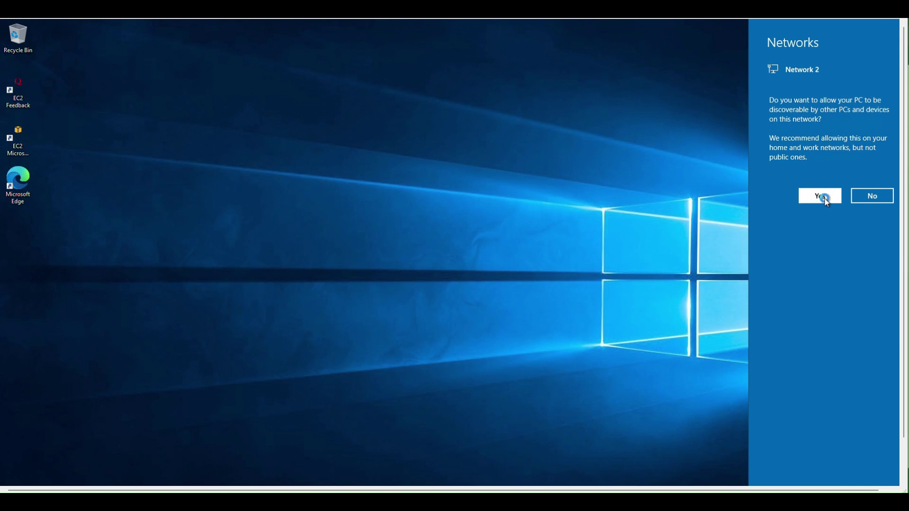
# Allow the server to be discoverable on Network 2 and bring the remote taskbar into view
pyautogui.click(824, 198)
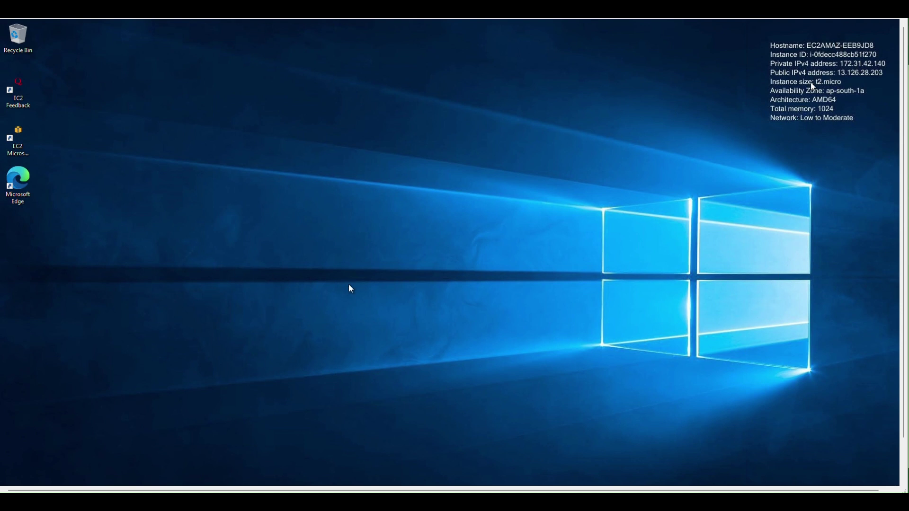
pyautogui.click(903, 452)
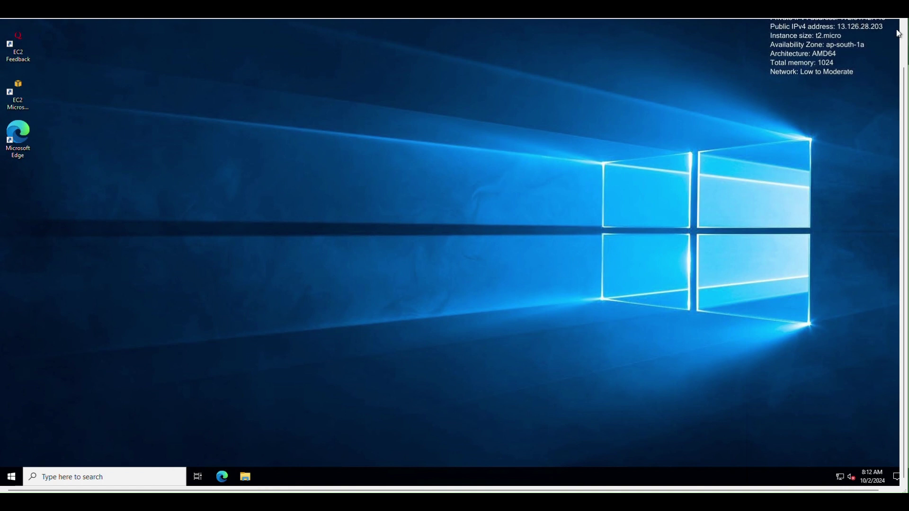
# Shut down Windows Server via Start > Power, confirm the reason, and dismiss the session-ended notice
pyautogui.click(14, 476)
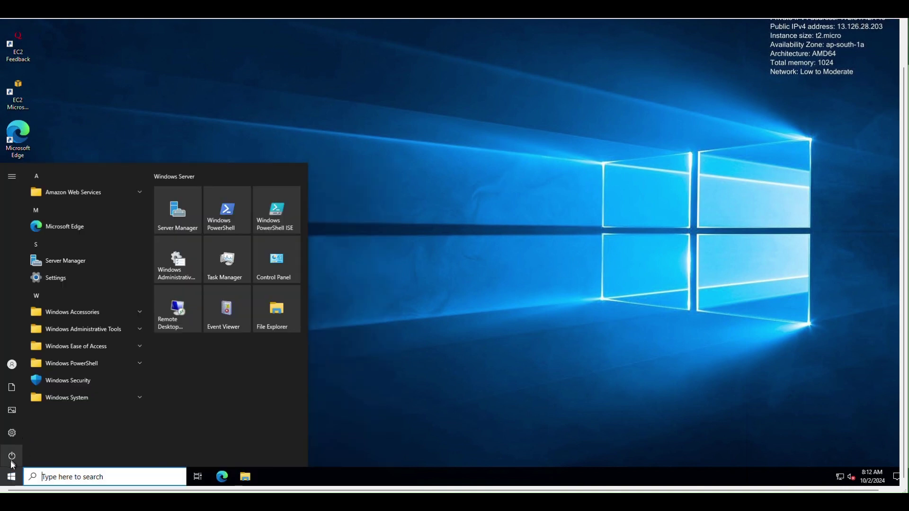
pyautogui.click(28, 458)
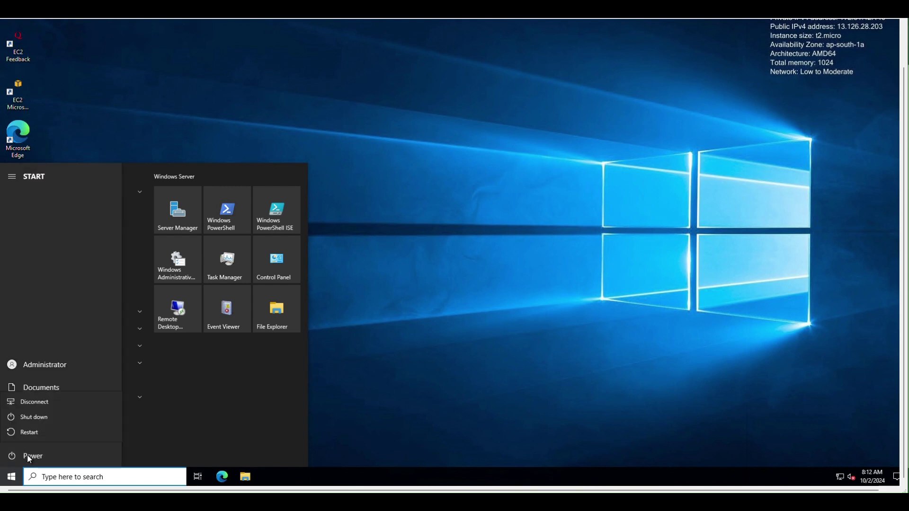
pyautogui.click(63, 419)
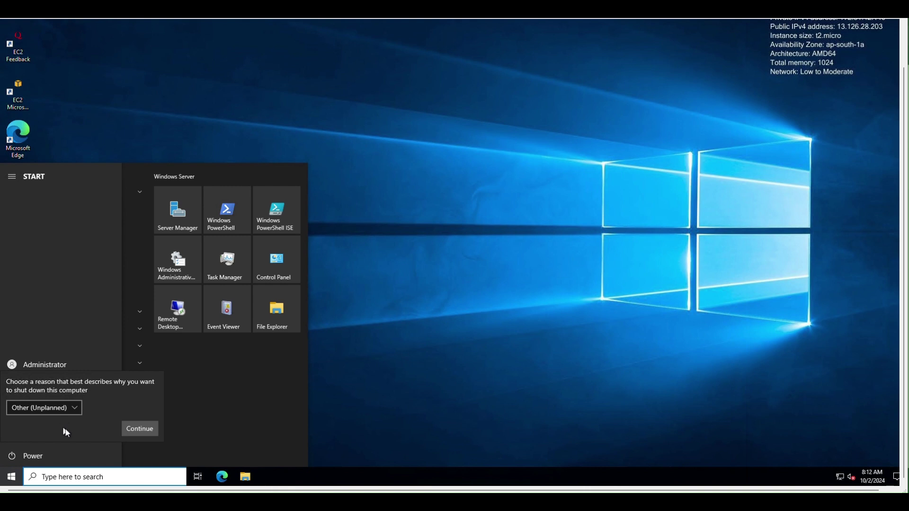
pyautogui.click(142, 431)
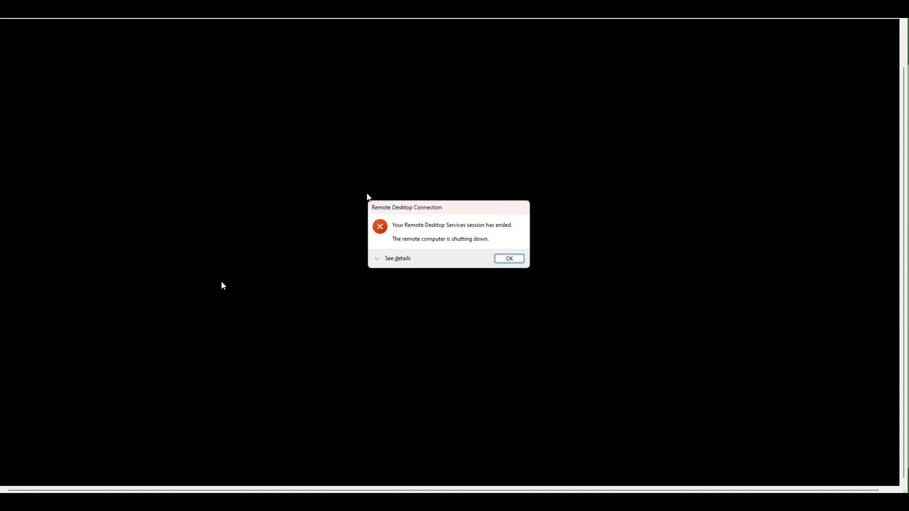
pyautogui.click(502, 261)
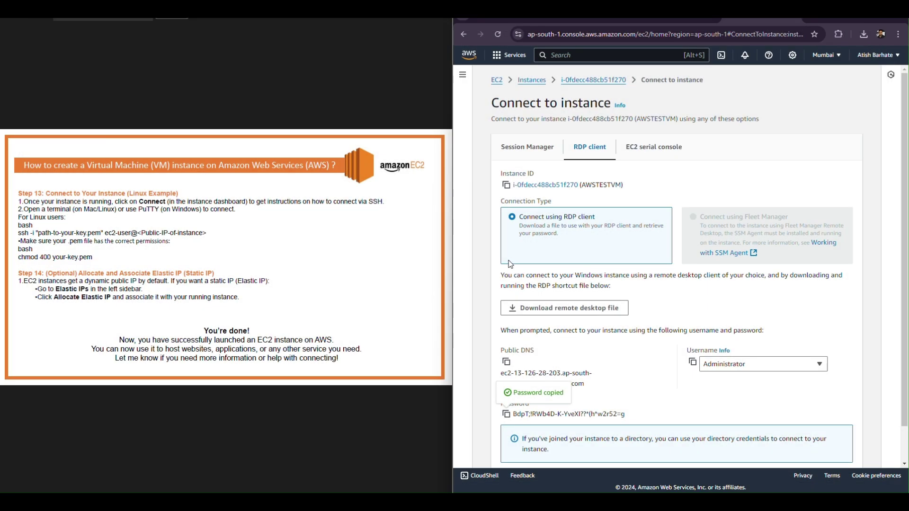
pyautogui.moveTo(211, 477)
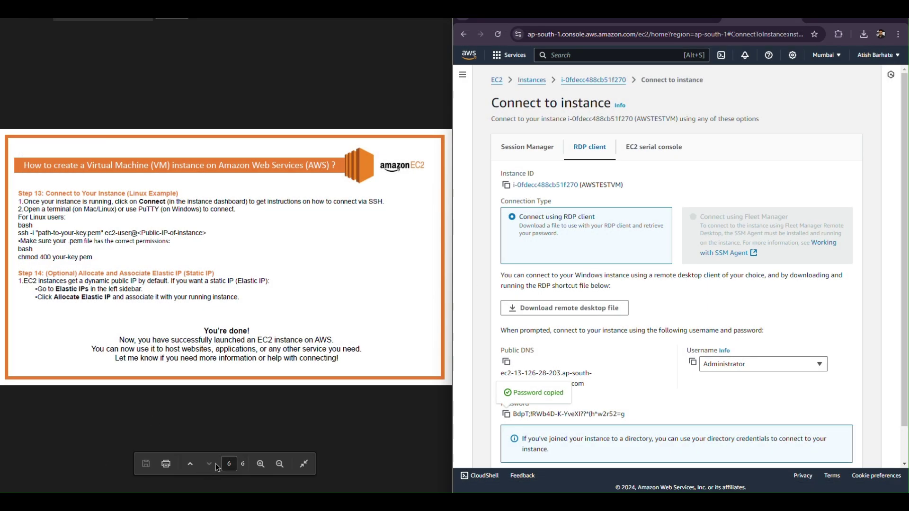